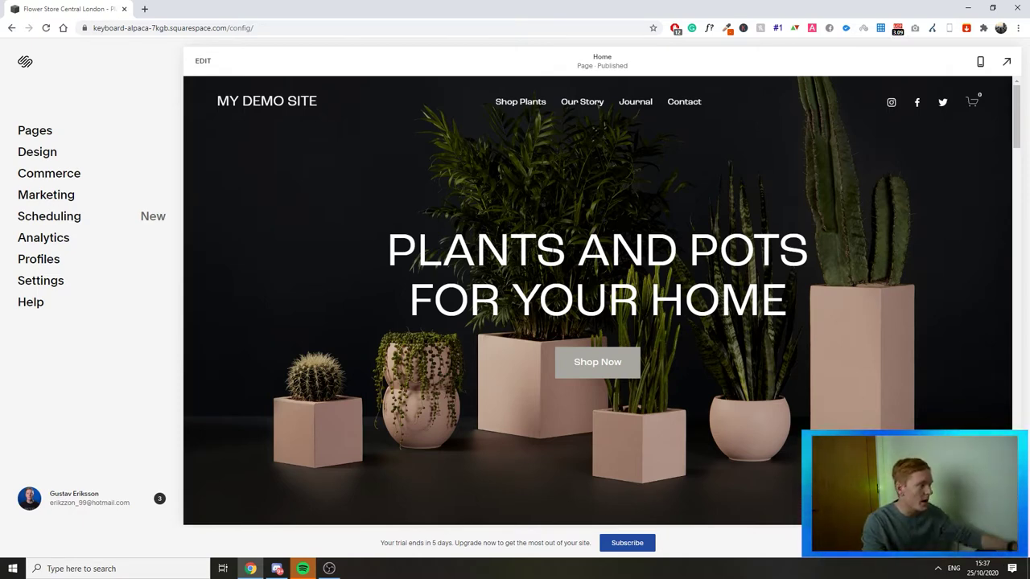
# Look through the published home page from the hero banner to the gift card section and return to its start
pyautogui.scroll(-2, 555, 276)
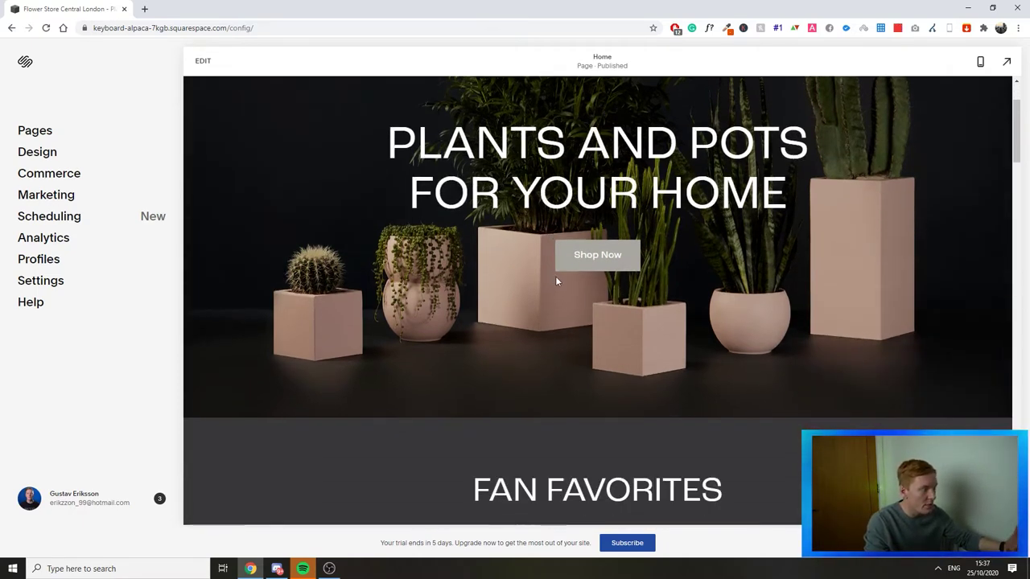
pyautogui.scroll(2, 555, 276)
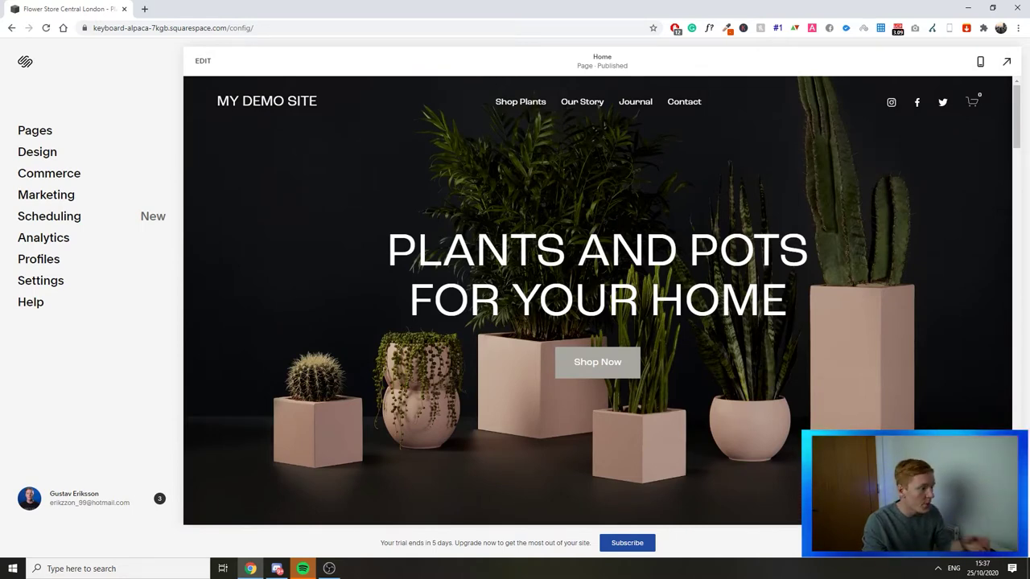
pyautogui.scroll(-6, 568, 284)
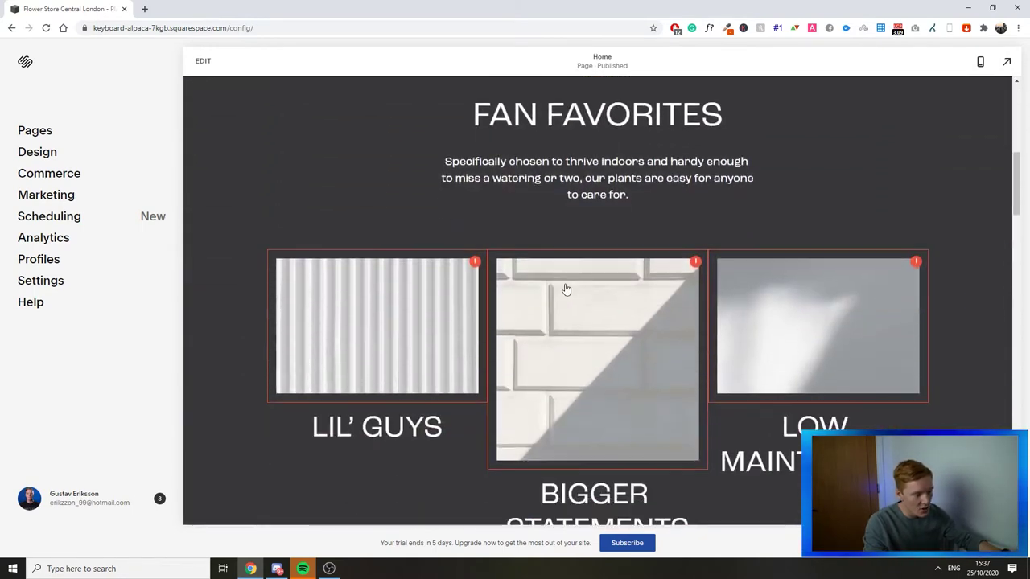
pyautogui.scroll(-4, 565, 288)
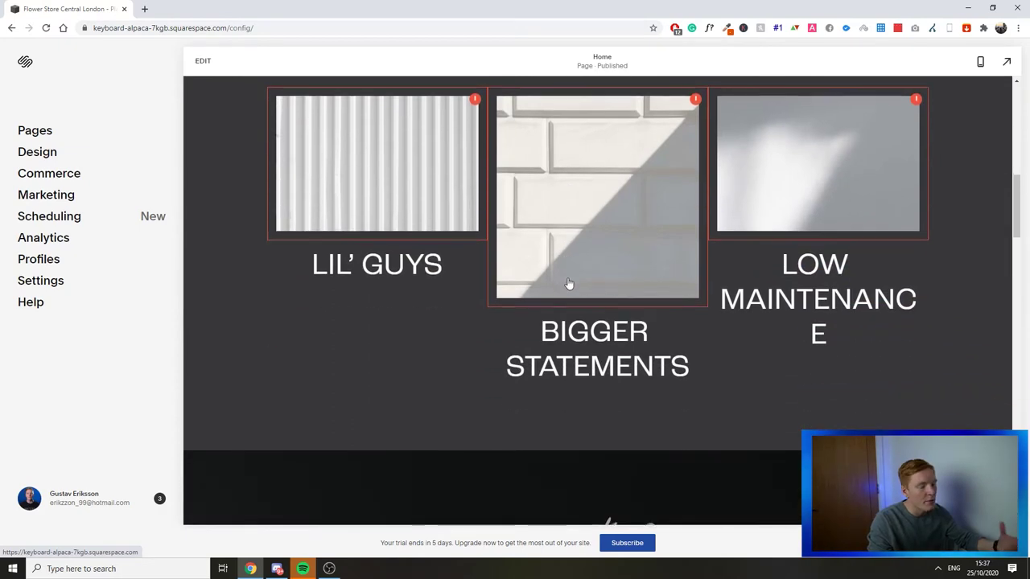
pyautogui.scroll(-6, 566, 294)
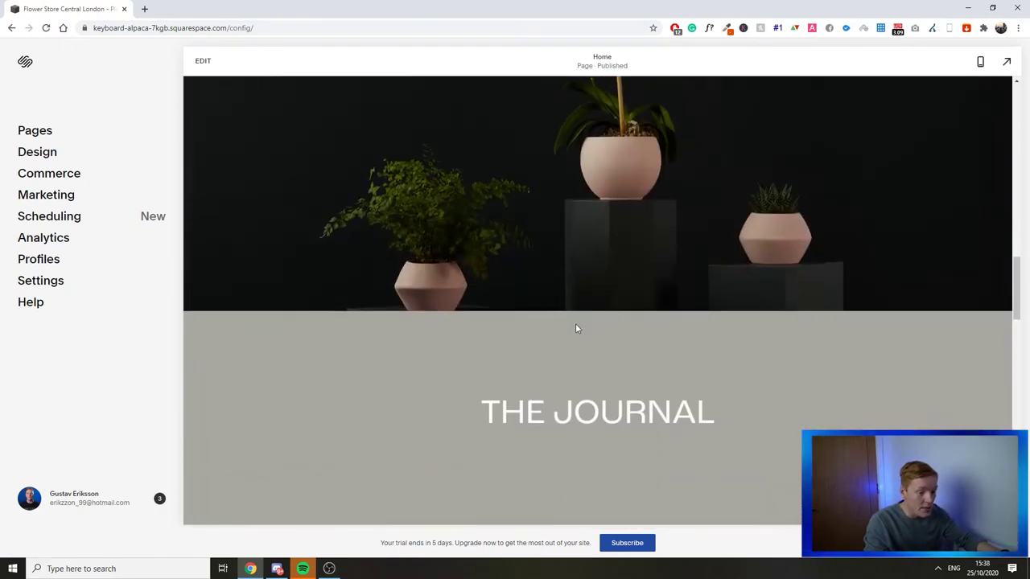
pyautogui.scroll(-3, 575, 323)
pyautogui.scroll(-10, 578, 324)
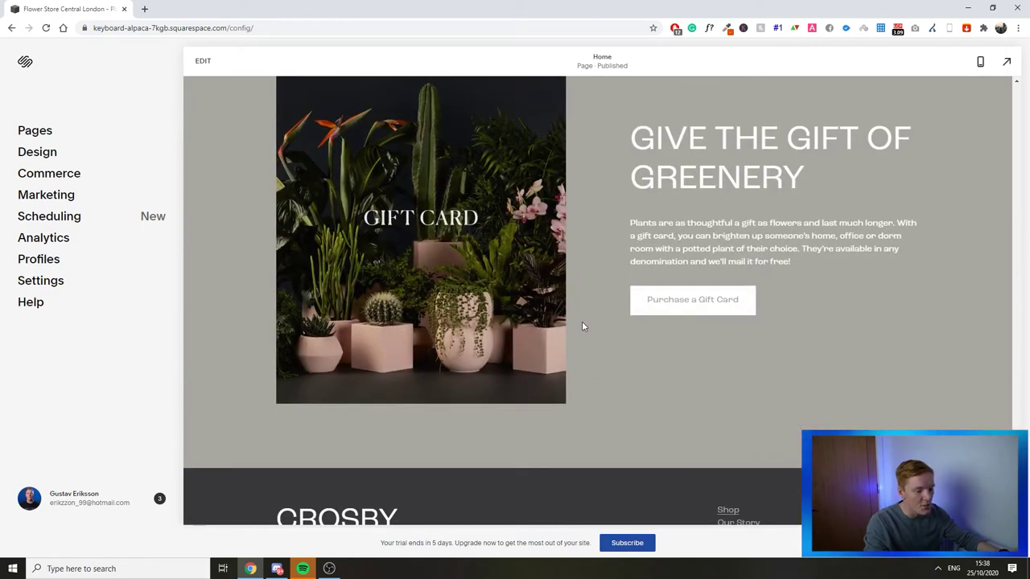
pyautogui.scroll(5, 582, 321)
pyautogui.scroll(10, 581, 314)
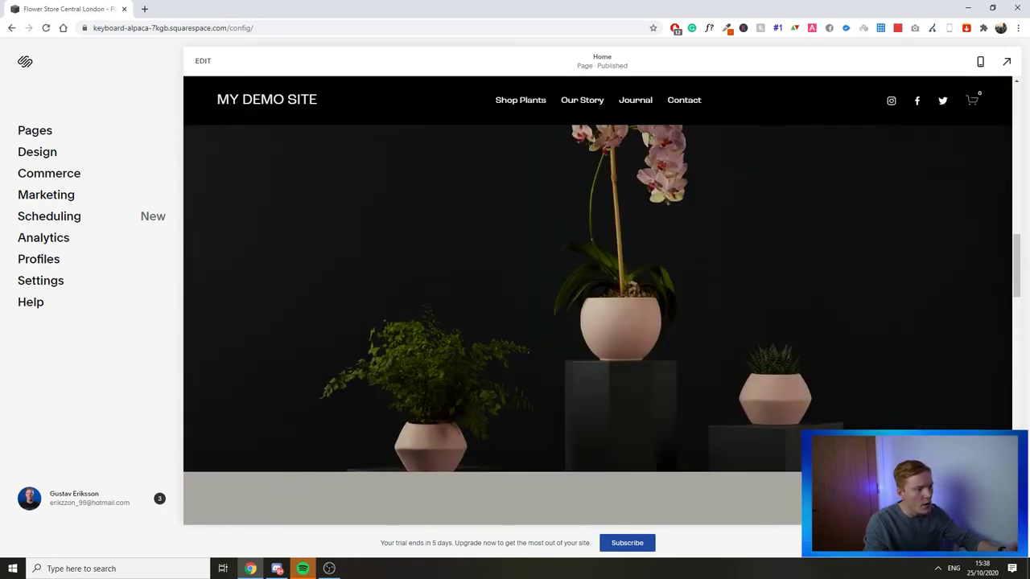
pyautogui.scroll(6, 578, 302)
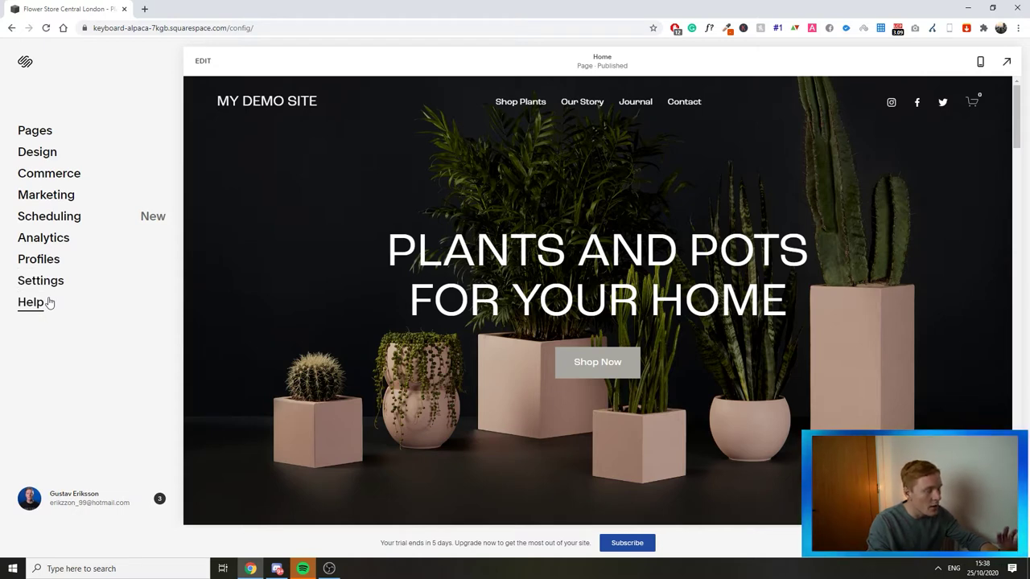
# Open the site's SEO settings in the marketing section to see the search appearance options
pyautogui.click(53, 202)
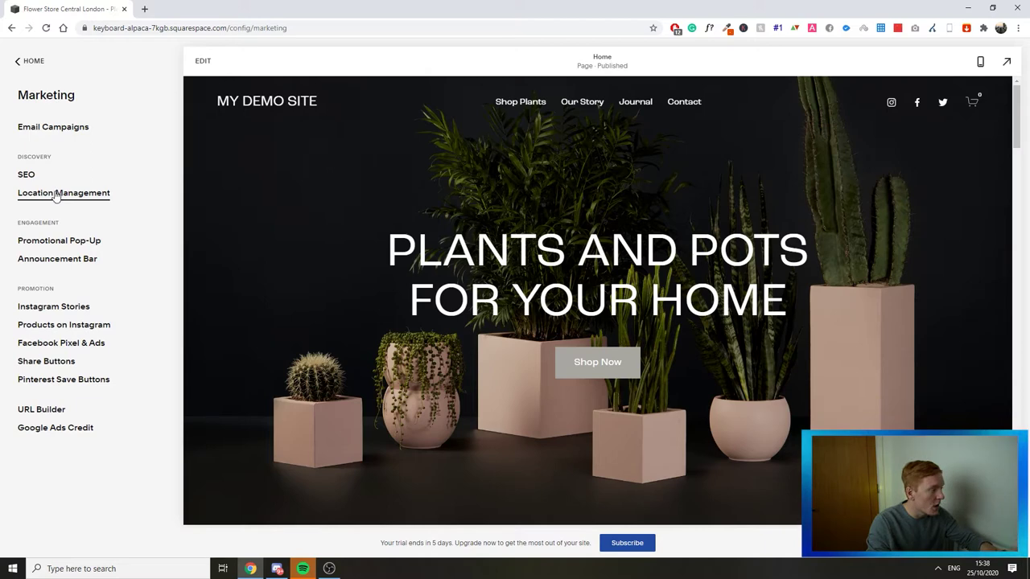
pyautogui.click(29, 175)
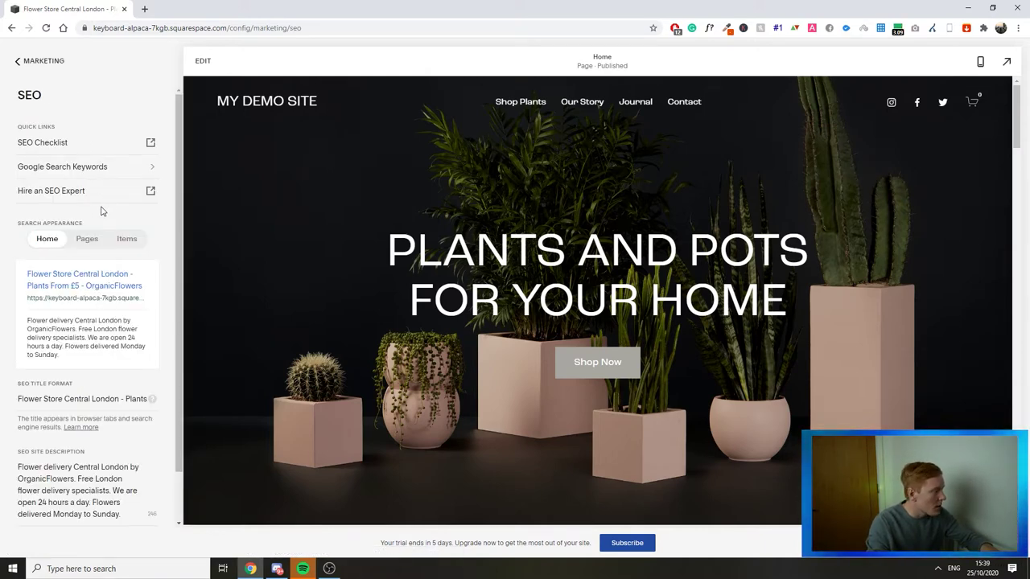
pyautogui.scroll(-1, 68, 223)
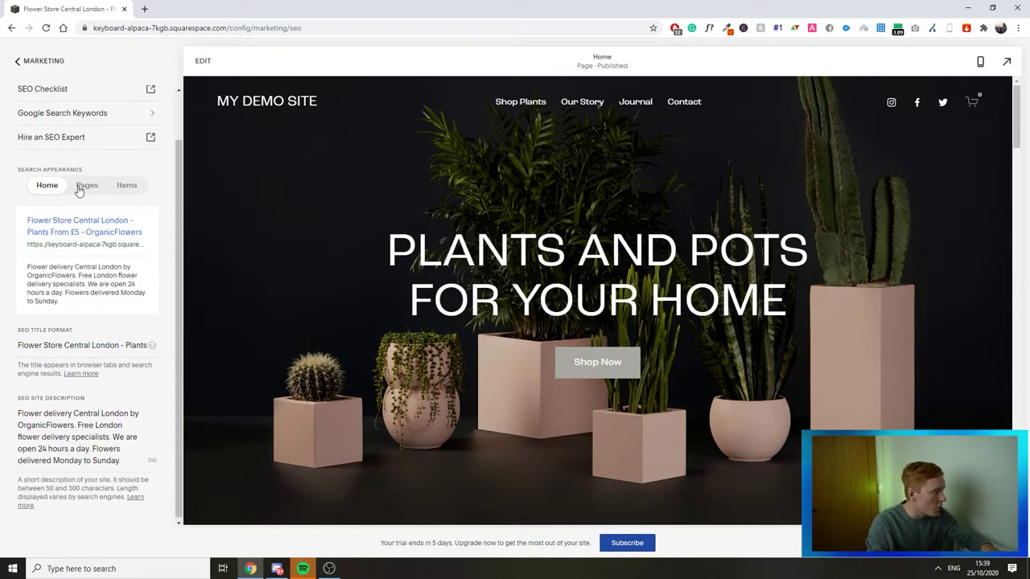
# Compare the search appearance settings for Pages and Items, ending on those for Home
pyautogui.click(80, 192)
pyautogui.scroll(1, 115, 193)
pyautogui.click(133, 239)
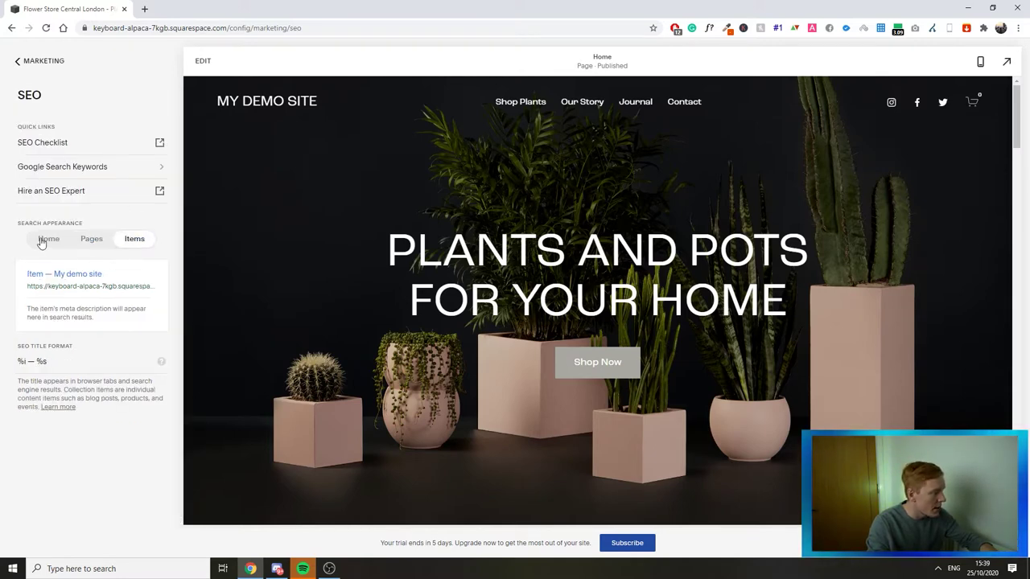
pyautogui.click(60, 241)
pyautogui.click(129, 239)
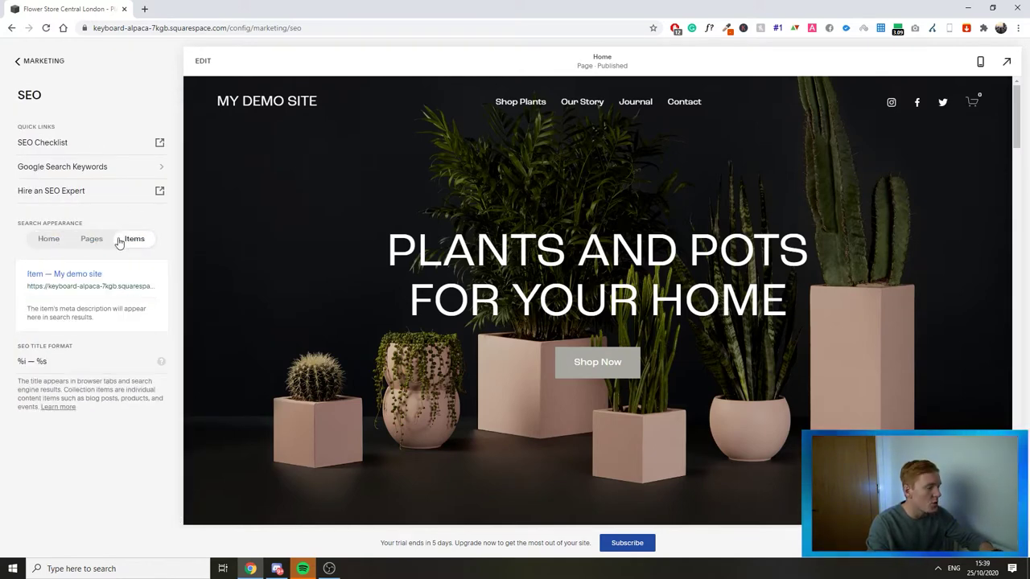
pyautogui.click(63, 243)
pyautogui.scroll(-1, 71, 306)
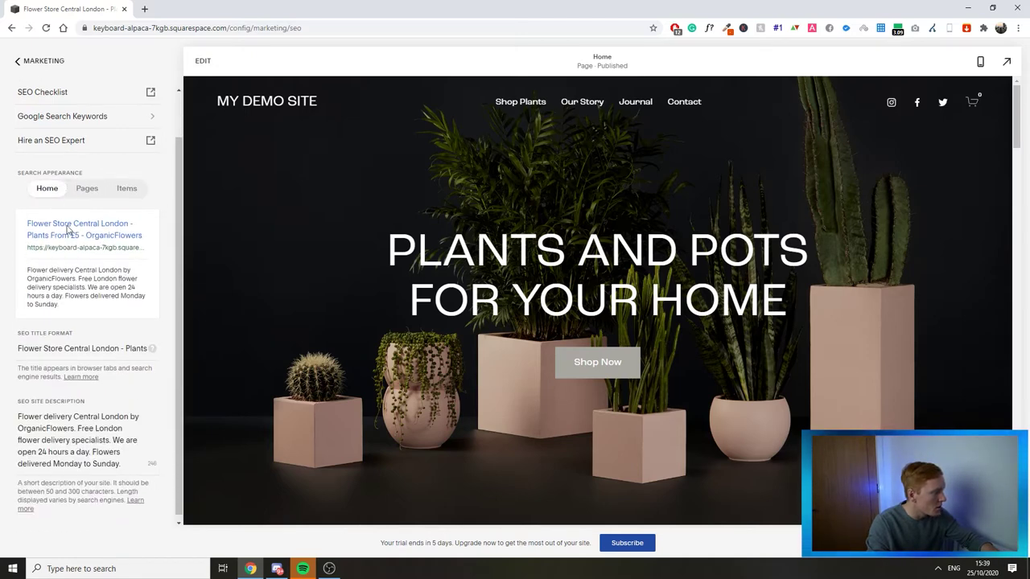
# Inspect the home page's SEO title format and highlight the matching title in the search result preview
pyautogui.tripleClick(30, 343)
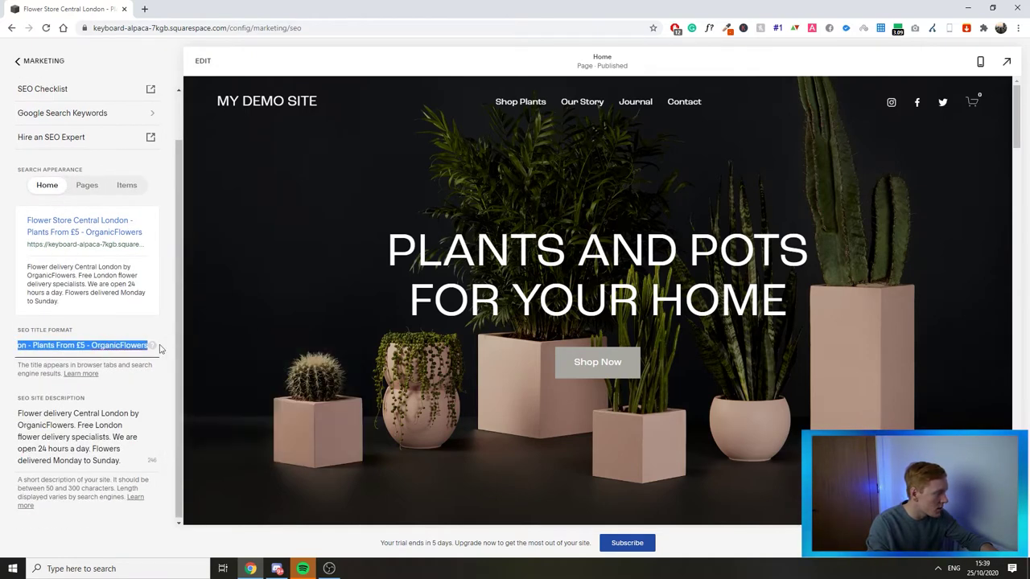
pyautogui.click(50, 345)
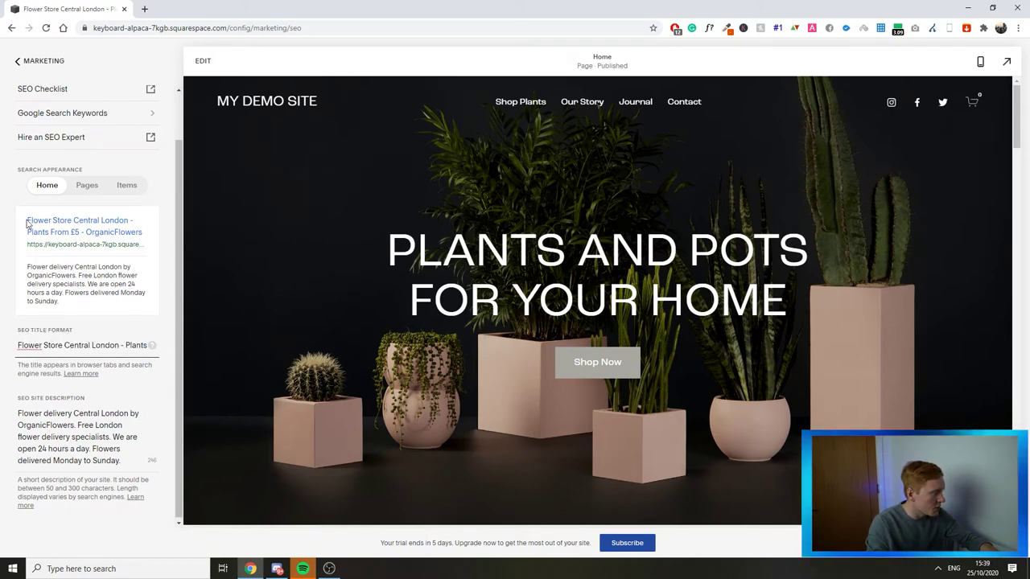
pyautogui.moveTo(29, 221); pyautogui.dragTo(155, 238)
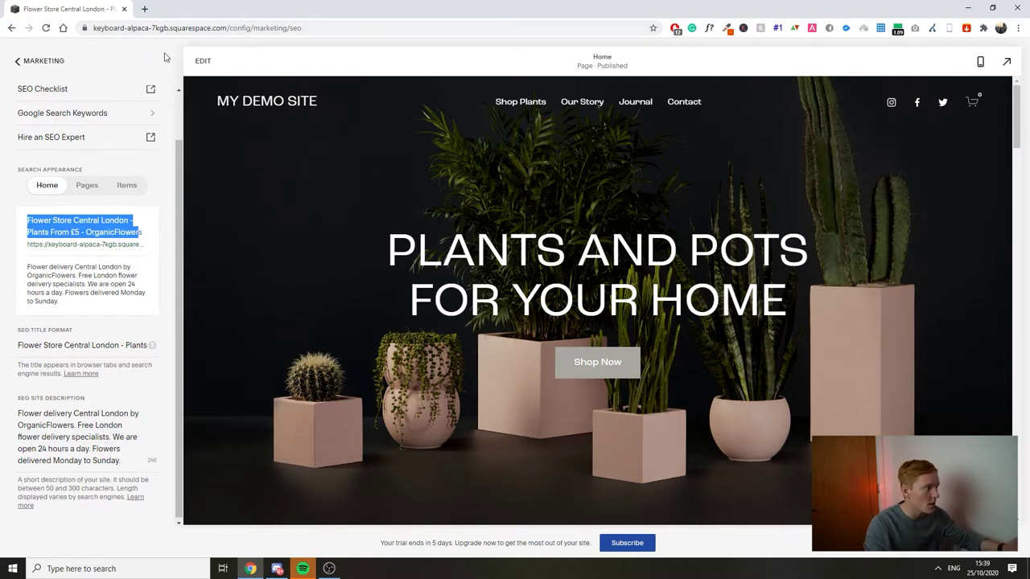
# Search Google for "nike shoes" in a new browser tab and examine the title of the nike.com organic result
pyautogui.click(146, 10)
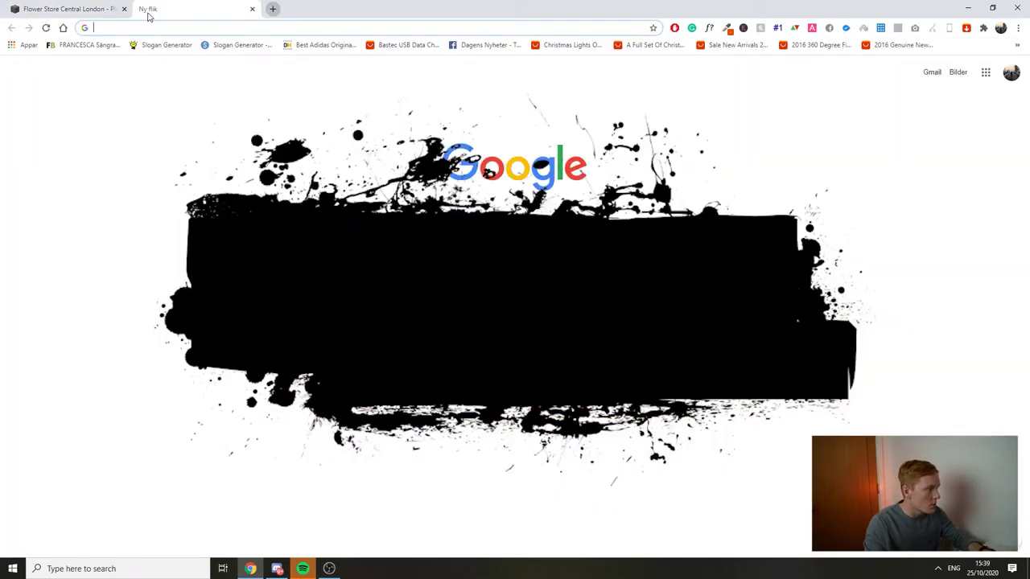
pyautogui.write('nike shoes')
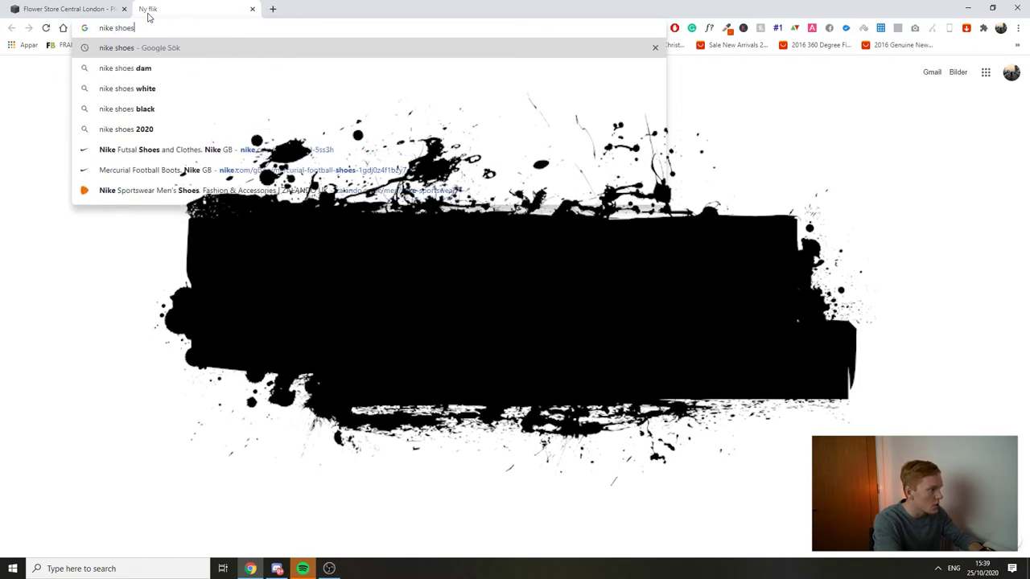
pyautogui.press('Return')
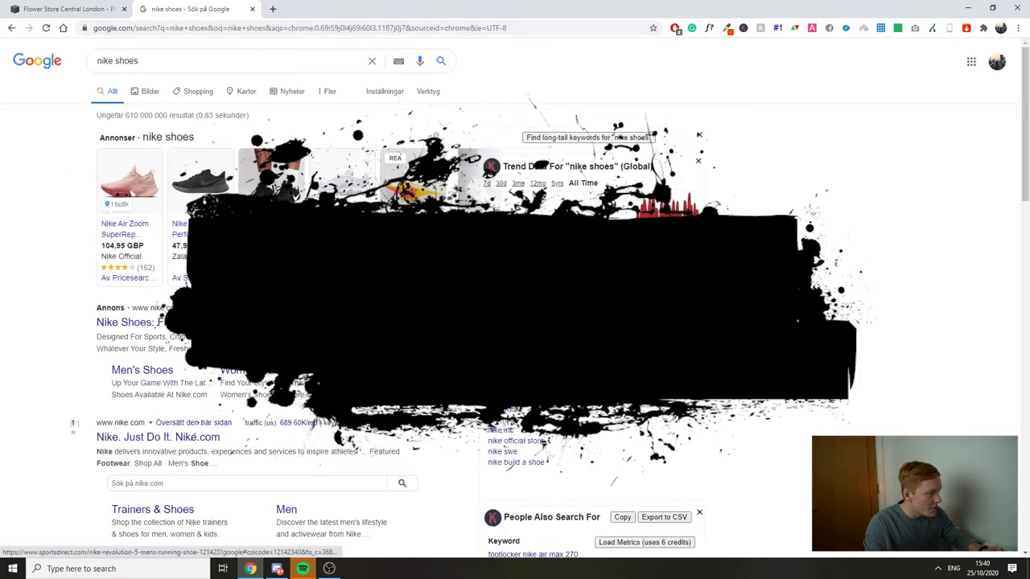
pyautogui.scroll(-3, 254, 276)
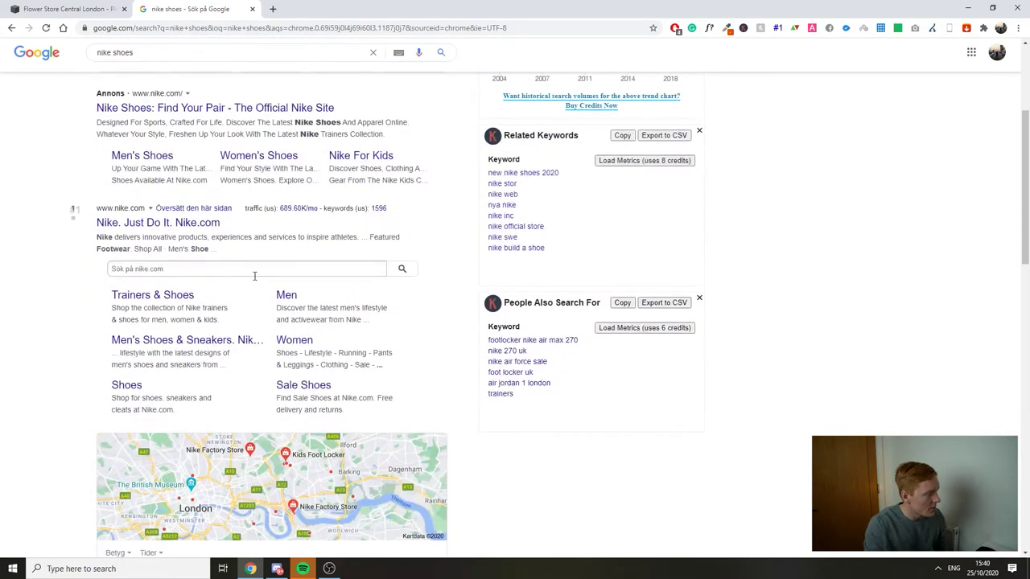
pyautogui.moveTo(252, 226); pyautogui.dragTo(96, 225)
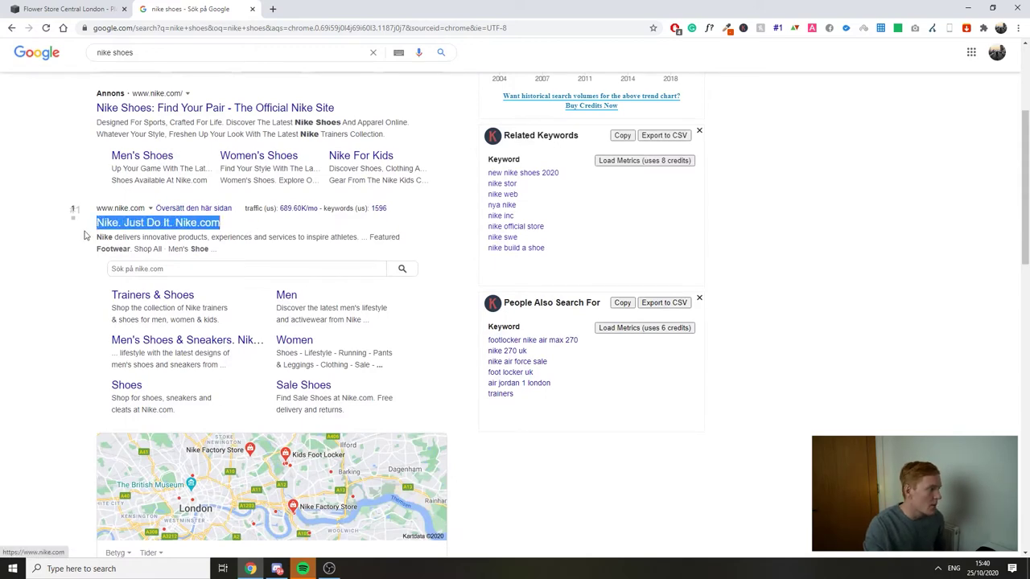
pyautogui.click(87, 235)
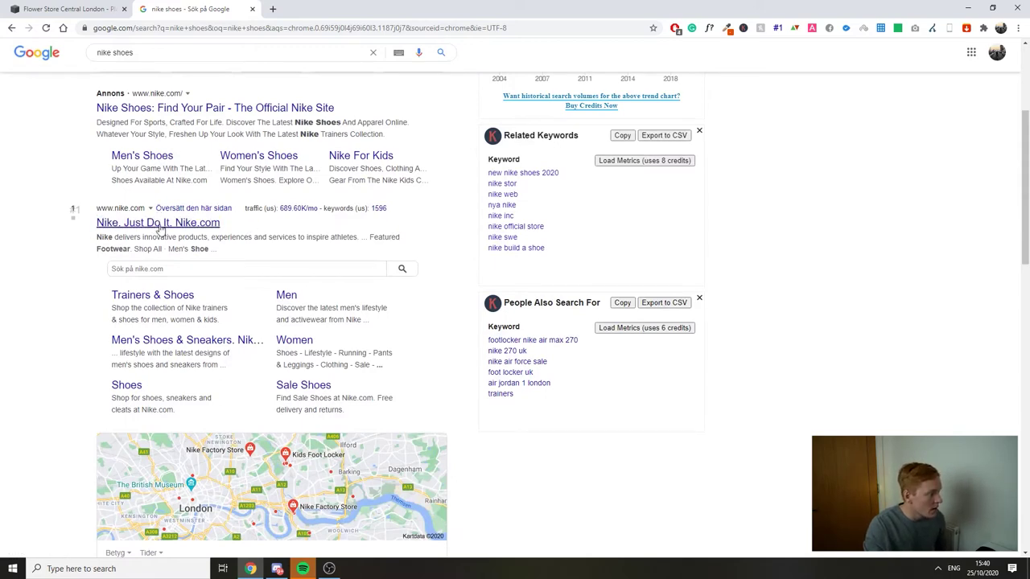
# Compare the demo site's search preview title with the nike.com result title on the Google results page
pyautogui.click(80, 7)
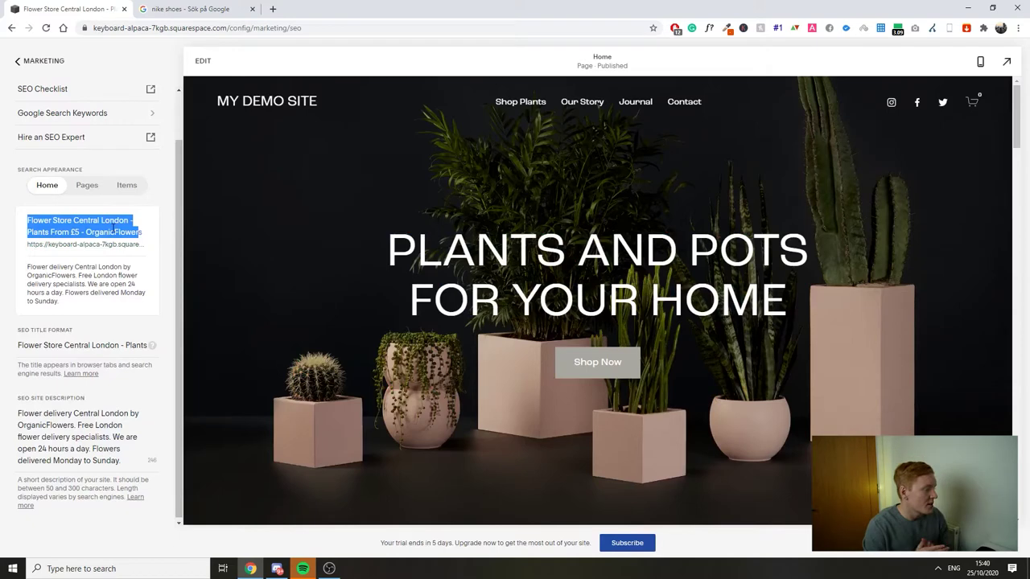
pyautogui.click(165, 9)
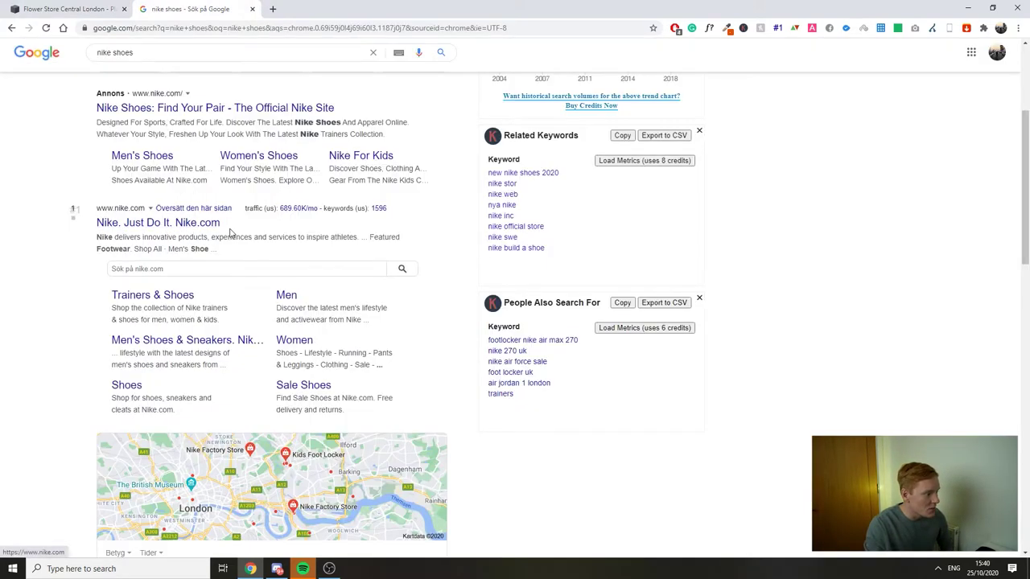
pyautogui.scroll(-1, 209, 220)
pyautogui.scroll(-1, 209, 220)
pyautogui.moveTo(96, 186); pyautogui.dragTo(339, 185)
pyautogui.click(339, 184)
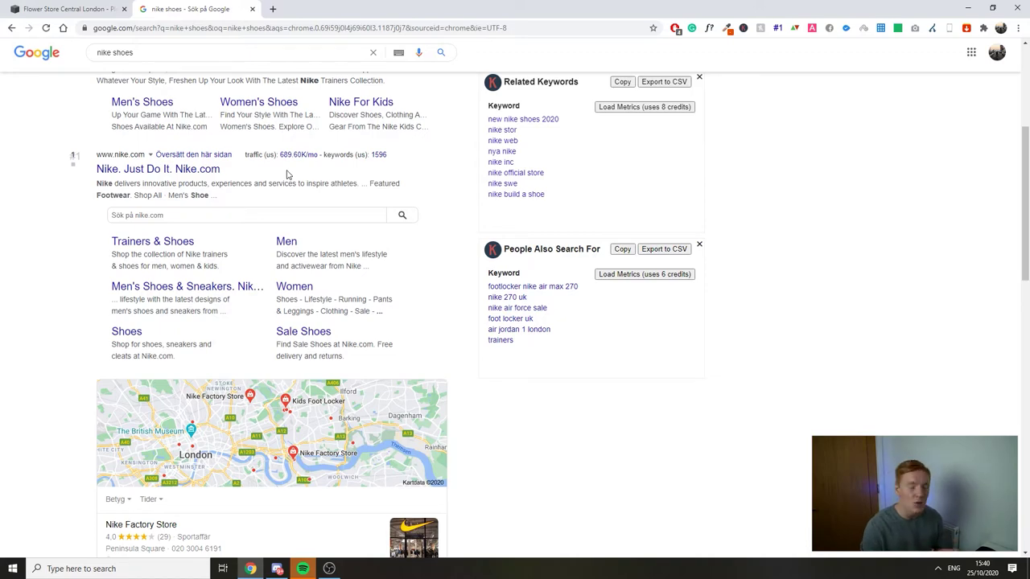
# Examine the local store listings and the schuh result in the Google results for "nike shoes"
pyautogui.scroll(-4, 260, 228)
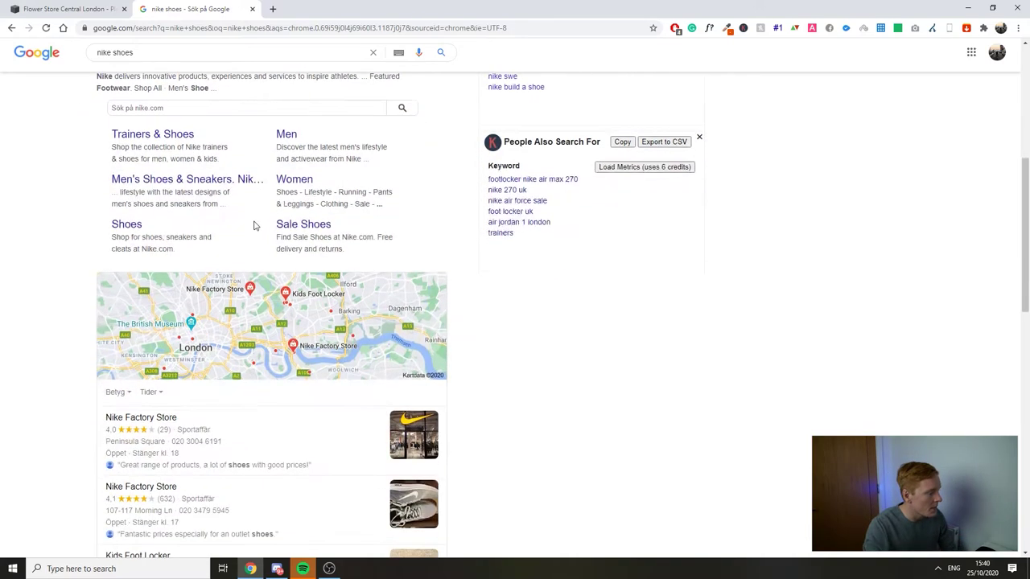
pyautogui.scroll(-3, 259, 219)
pyautogui.scroll(6, 320, 237)
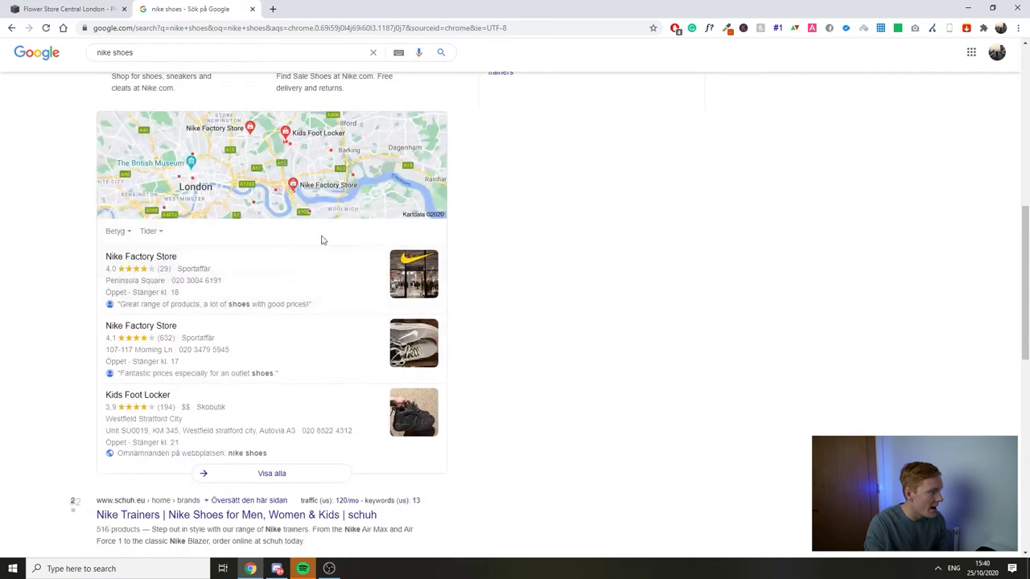
pyautogui.scroll(-2, 485, 280)
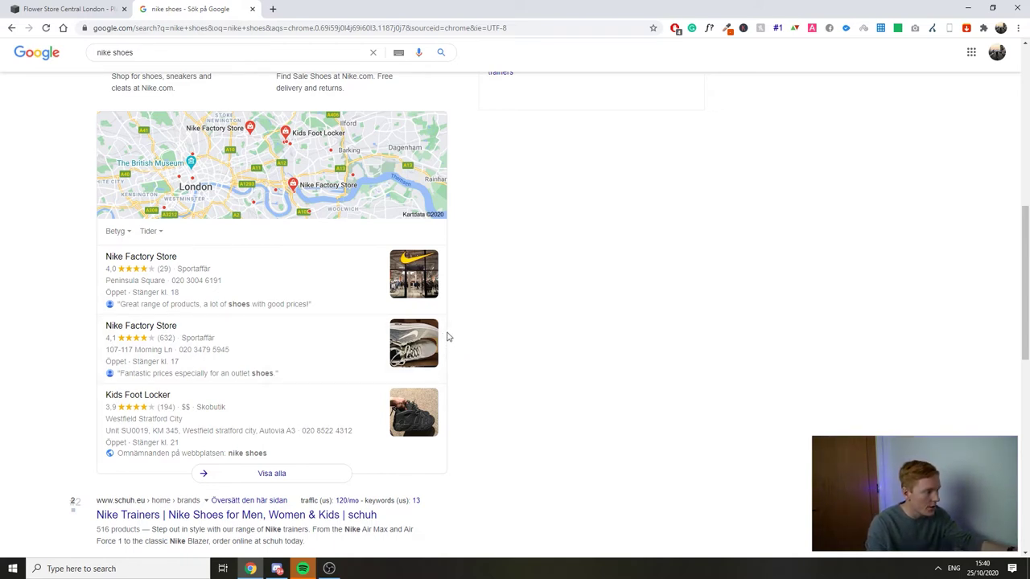
pyautogui.scroll(-3, 474, 331)
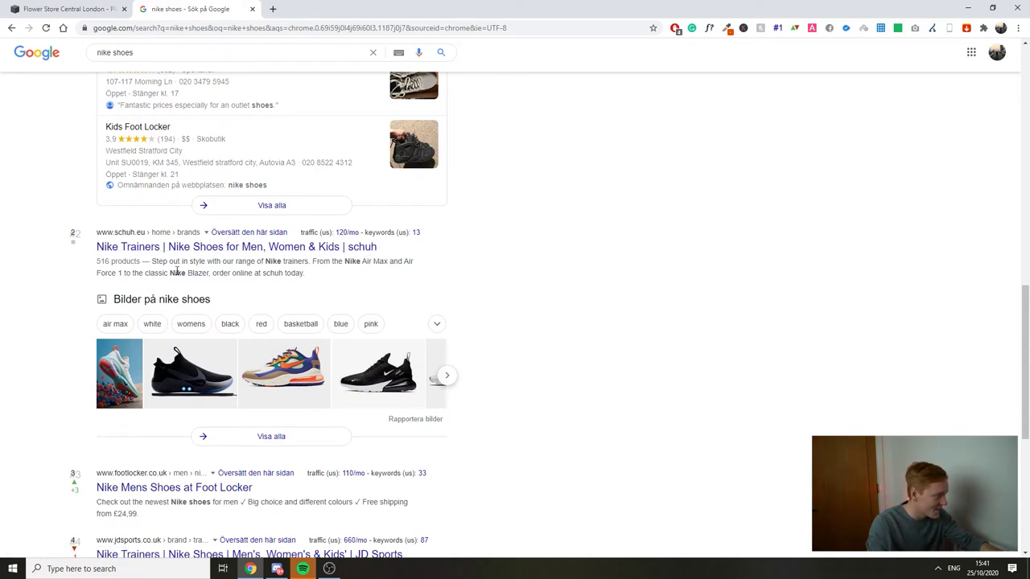
# Read the schuh result's meta description, highlighting its phrases up to the call to order online, and view the results below it
pyautogui.moveTo(155, 261); pyautogui.dragTo(346, 271)
pyautogui.click(258, 273)
pyautogui.click(213, 268)
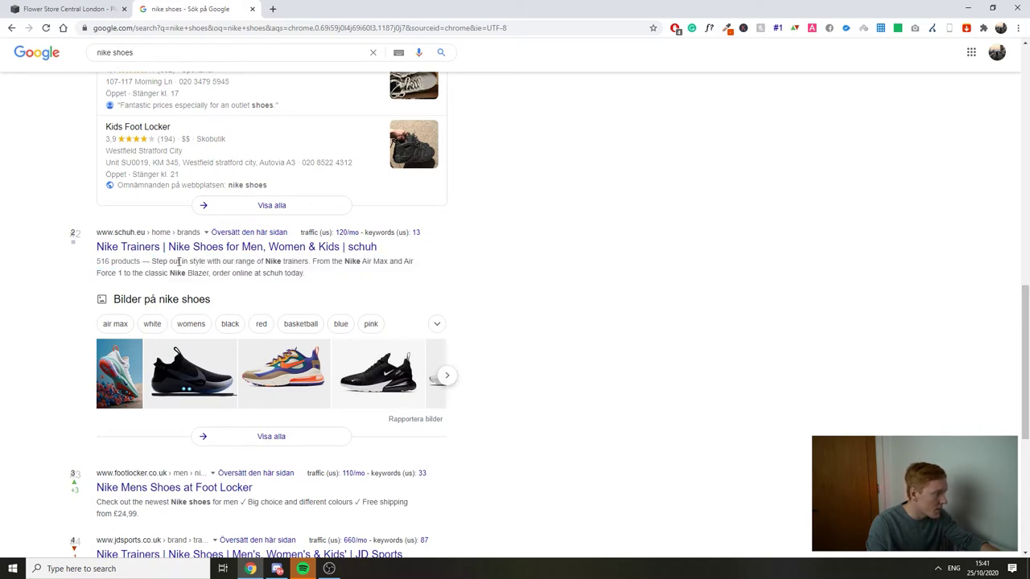
pyautogui.moveTo(179, 262); pyautogui.dragTo(270, 271)
pyautogui.click(291, 271)
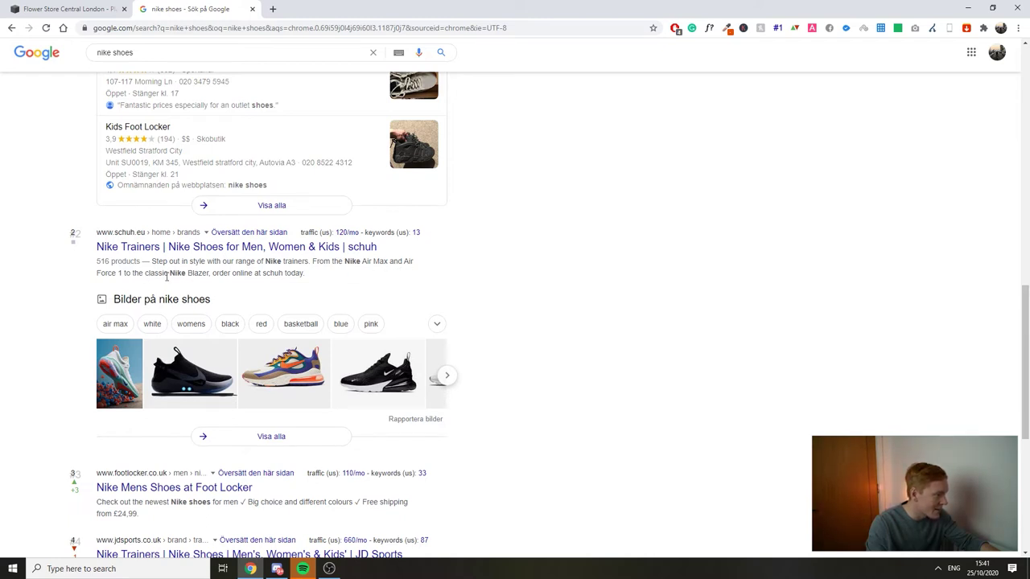
pyautogui.moveTo(207, 274); pyautogui.dragTo(230, 282)
pyautogui.click(306, 279)
pyautogui.click(327, 277)
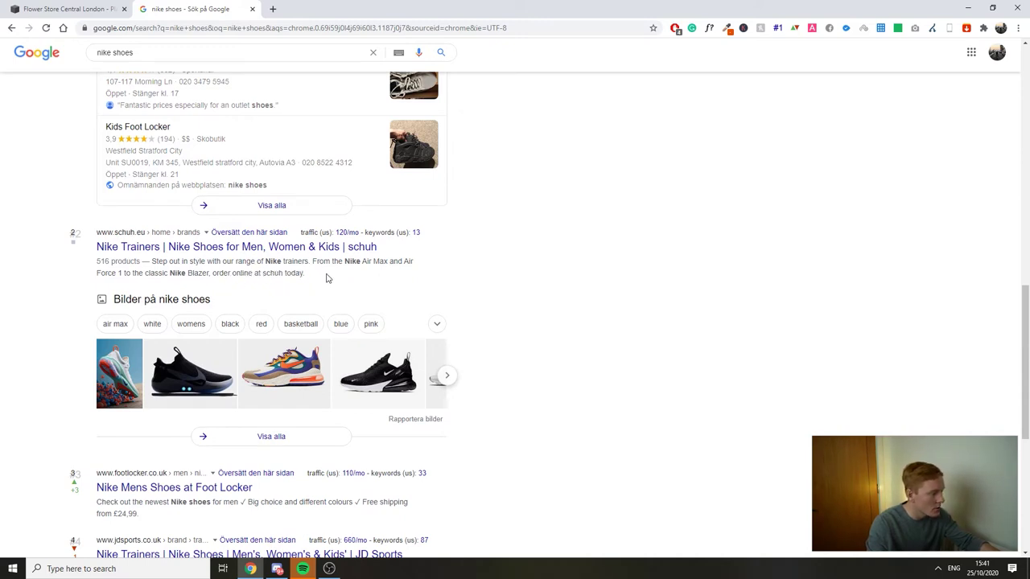
pyautogui.moveTo(328, 277); pyautogui.dragTo(308, 285)
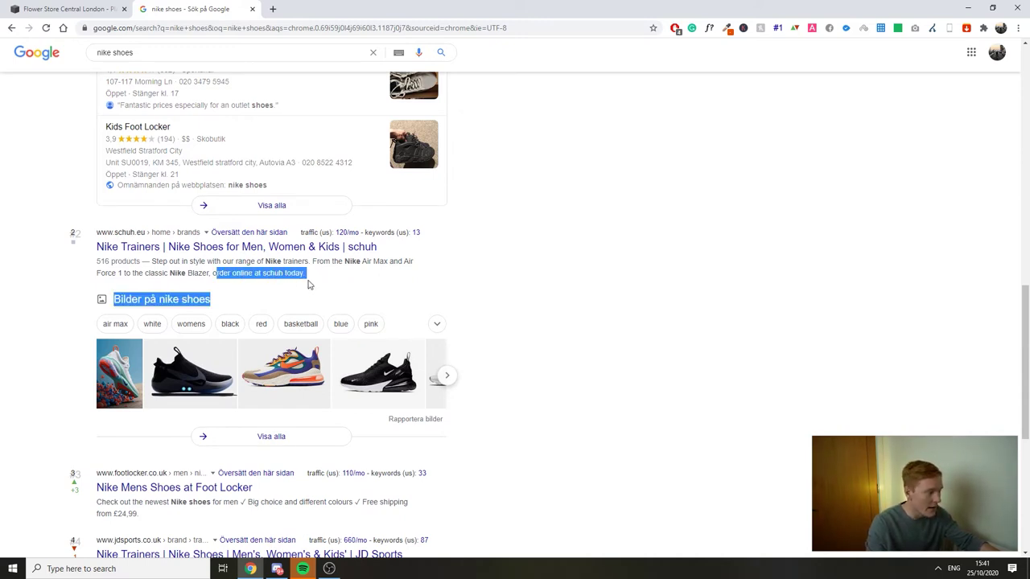
pyautogui.click(309, 283)
pyautogui.scroll(-2, 317, 287)
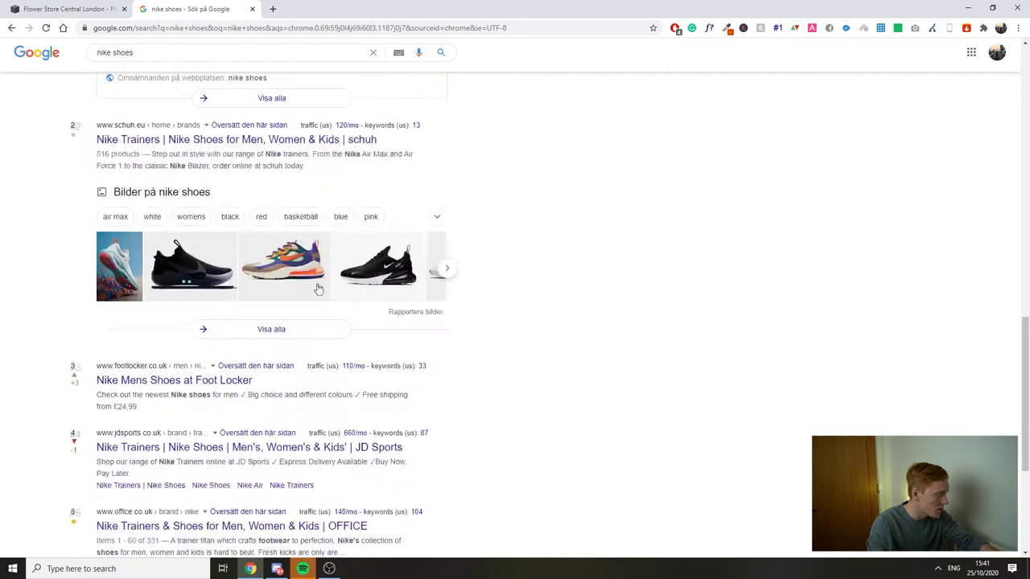
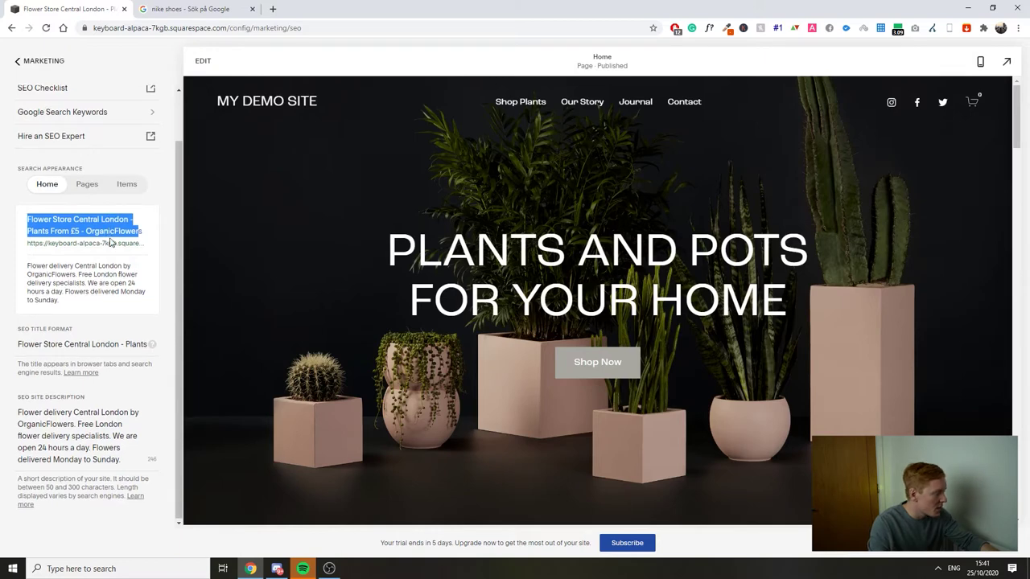
# Review the demo site's search preview title and its SEO site description in the Squarespace SEO settings
pyautogui.click(25, 206)
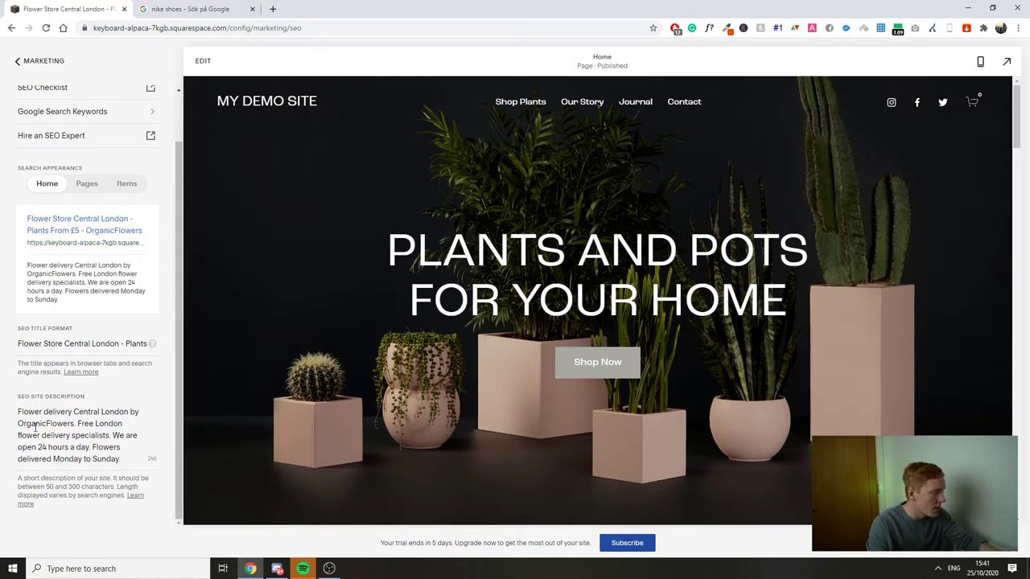
pyautogui.tripleClick(63, 425)
pyautogui.click(101, 388)
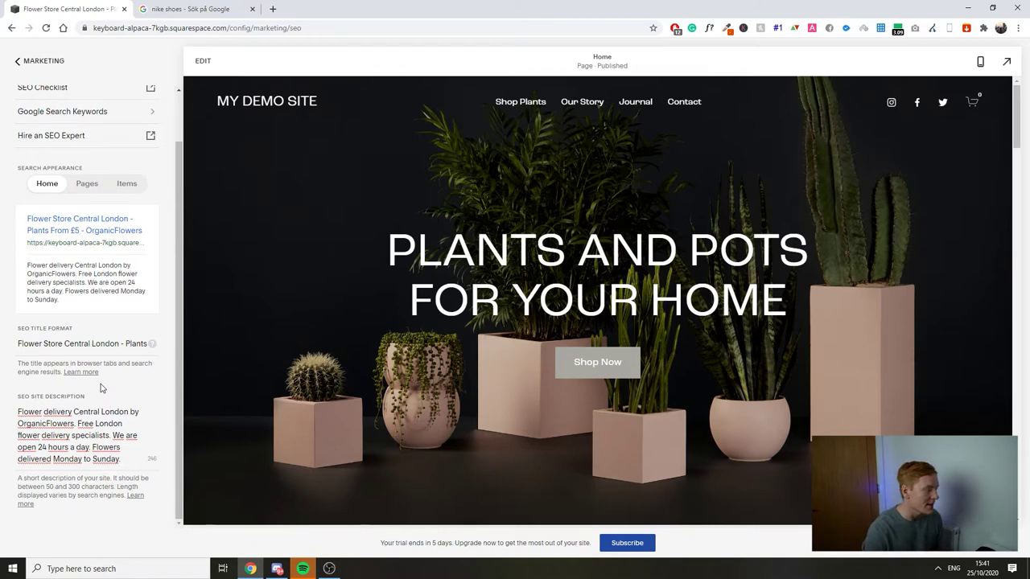
# Examine the full SEO title format, highlighting the brand name "OrganicFlowers" at its end
pyautogui.moveTo(19, 344); pyautogui.dragTo(314, 333)
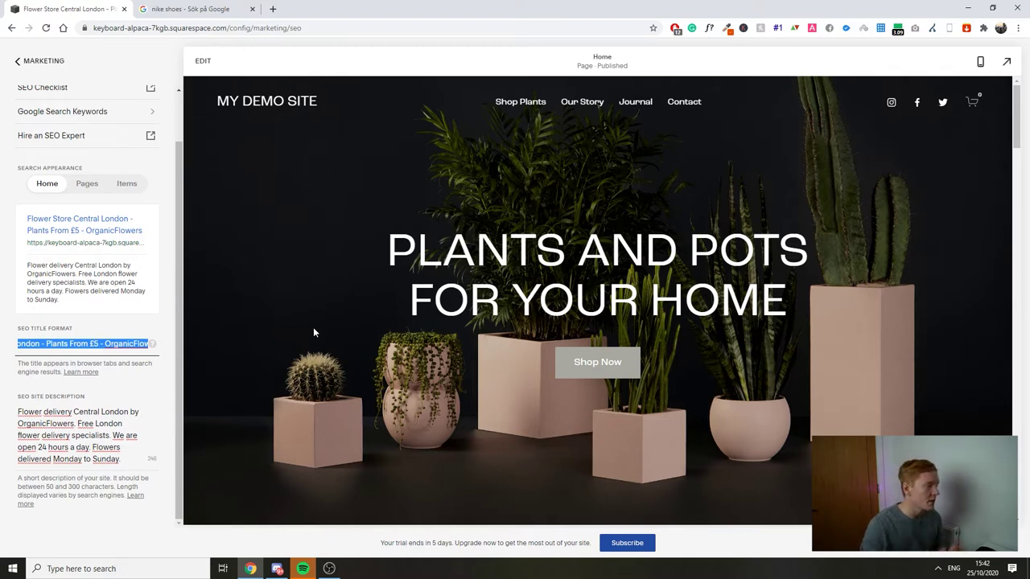
pyautogui.click(125, 343)
pyautogui.doubleClick(105, 343)
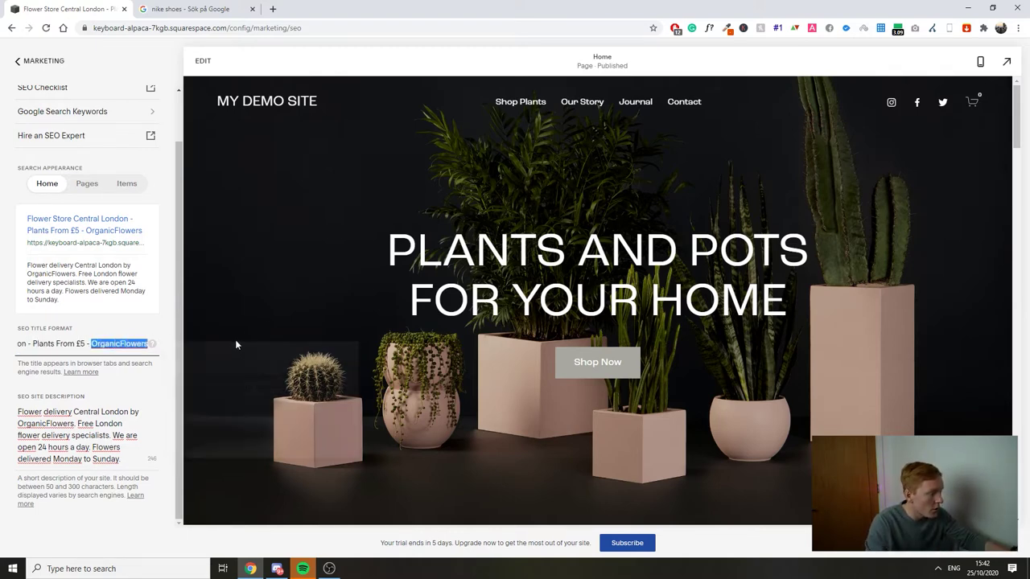
pyautogui.click(105, 345)
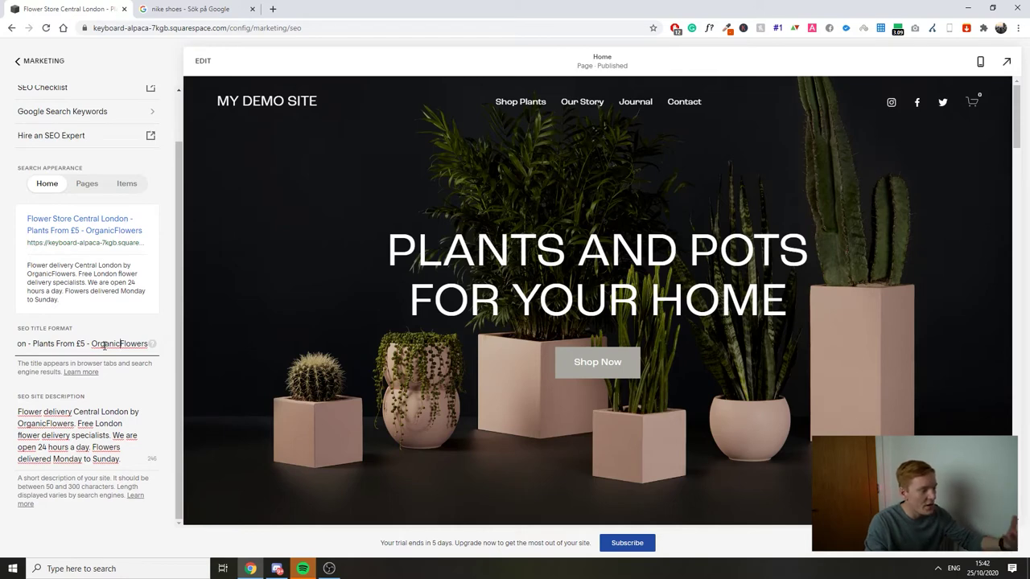
pyautogui.moveTo(91, 345); pyautogui.dragTo(148, 344)
pyautogui.click(134, 344)
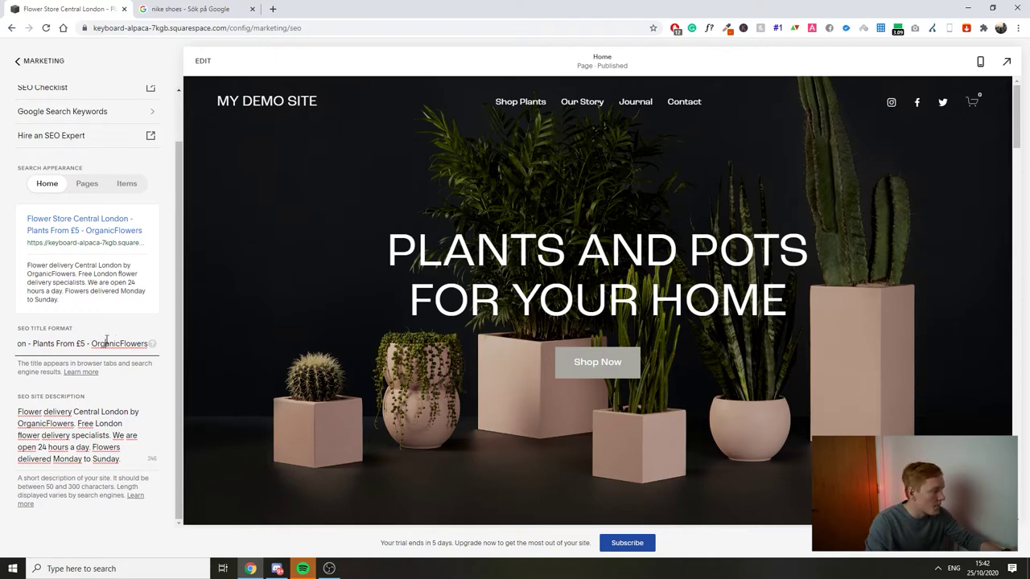
# Examine the SEO title's keyword phrase "Flower Store Central London" and its offer "Plants From £5", highlighting each part
pyautogui.tripleClick(77, 342)
pyautogui.click(87, 342)
pyautogui.moveTo(18, 344); pyautogui.dragTo(120, 344)
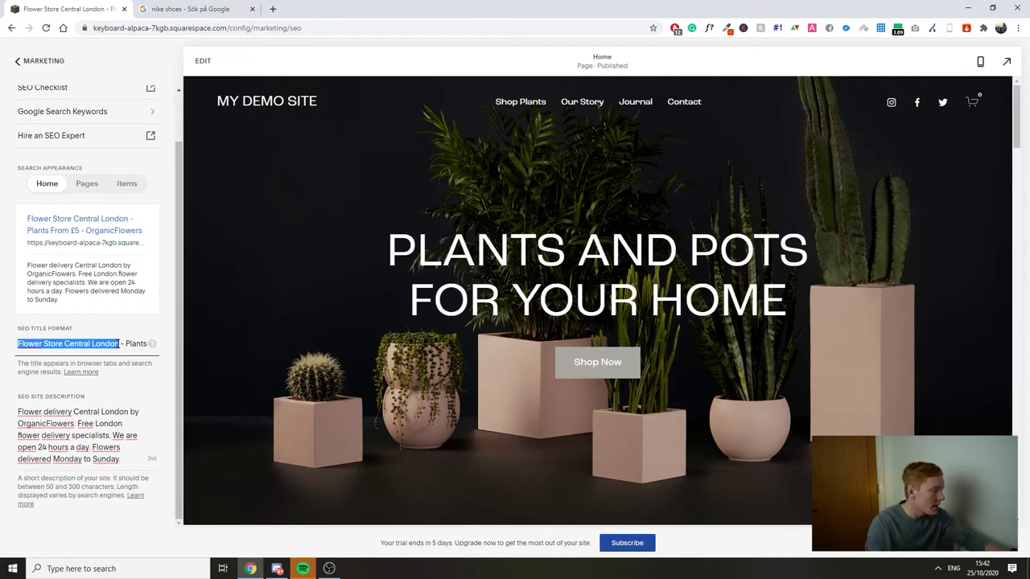
pyautogui.click(35, 344)
pyautogui.moveTo(35, 343); pyautogui.dragTo(150, 344)
pyautogui.click(71, 344)
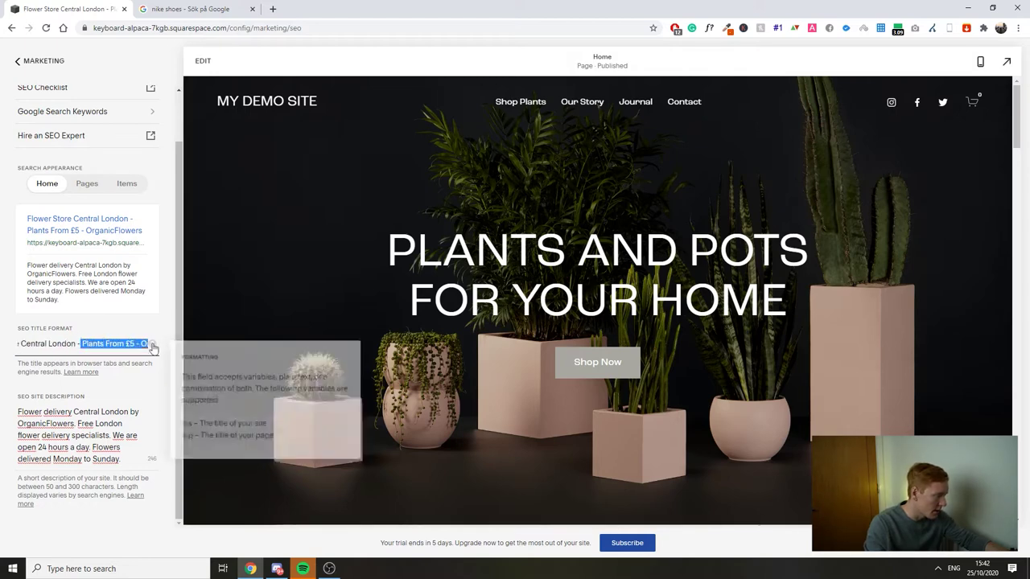
pyautogui.click(82, 344)
pyautogui.moveTo(82, 344); pyautogui.dragTo(127, 343)
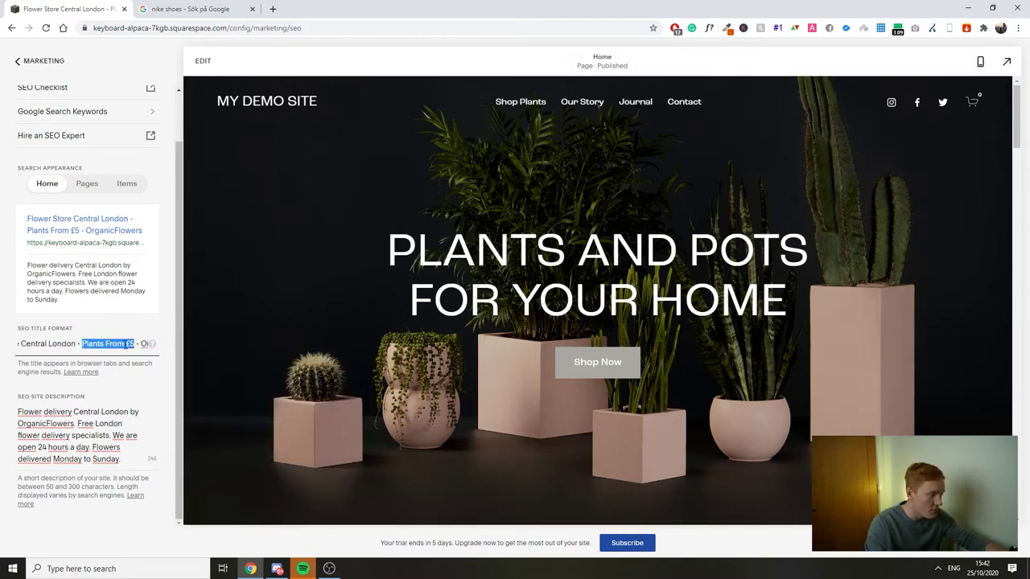
pyautogui.click(125, 343)
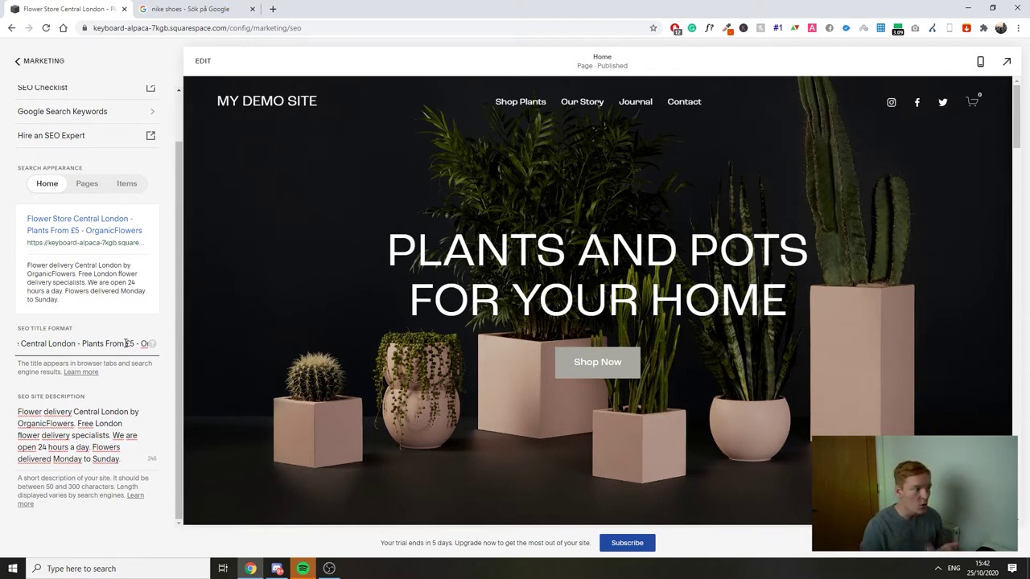
# Look over the Google results for "nike shoes" once more and return to the Squarespace SEO settings
pyautogui.click(186, 9)
pyautogui.scroll(-10, 299, 318)
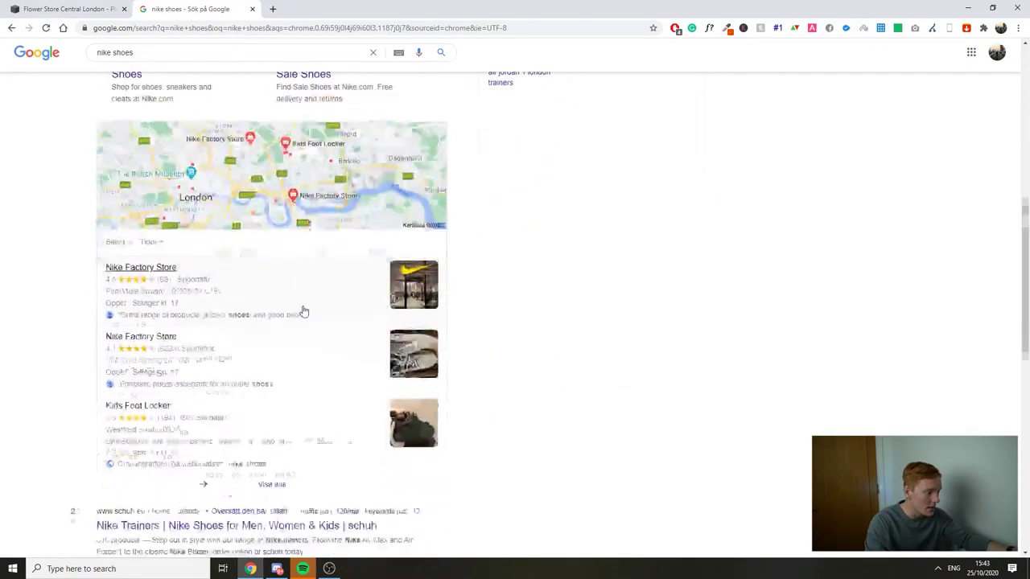
pyautogui.click(69, 9)
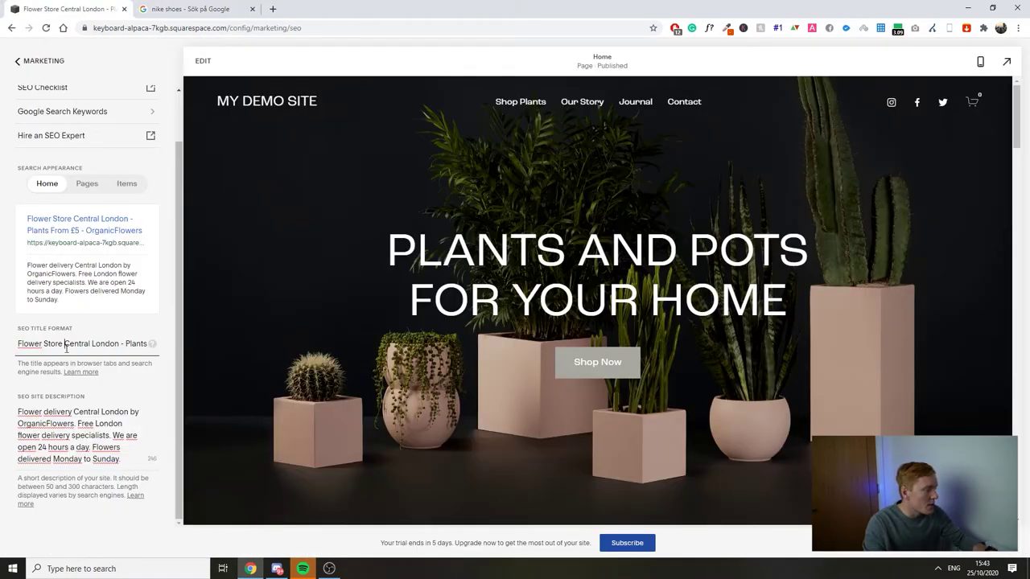
# Replace "Flower Store" at the start of the SEO title with "Cafe", and replace that word with "Cinema"
pyautogui.moveTo(63, 344); pyautogui.dragTo(3, 345)
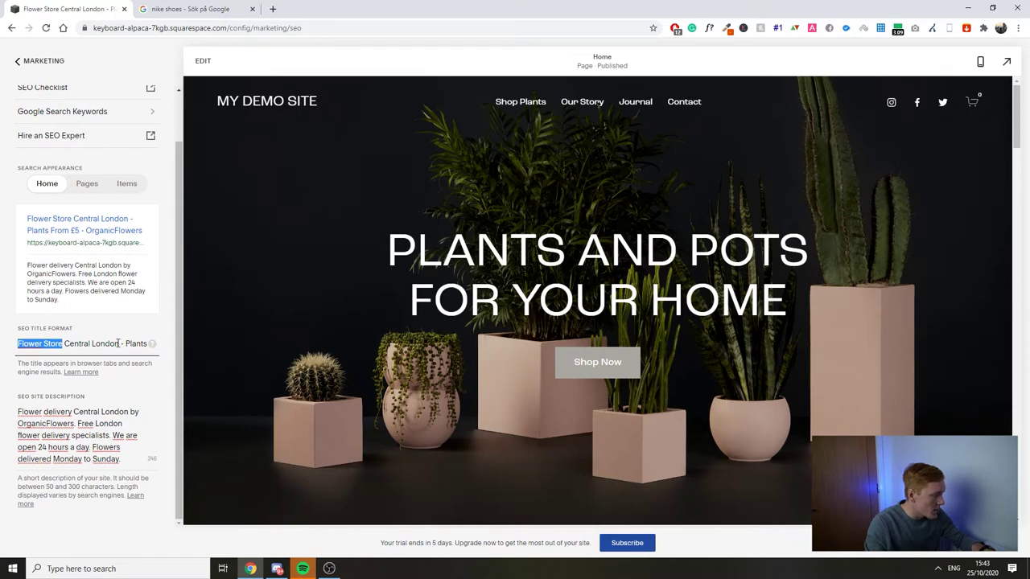
pyautogui.write('Cafe')
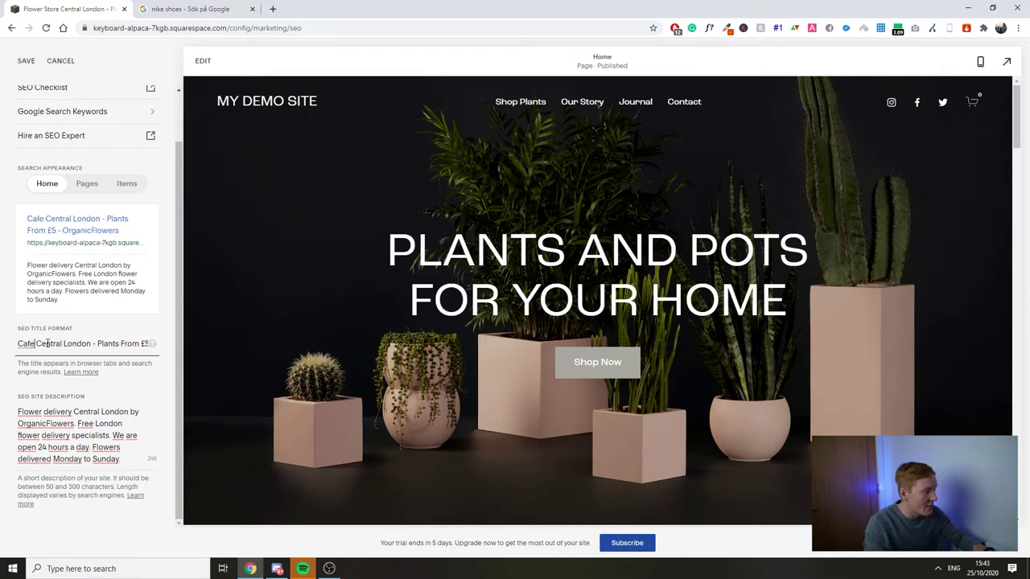
pyautogui.moveTo(45, 344); pyautogui.dragTo(15, 341)
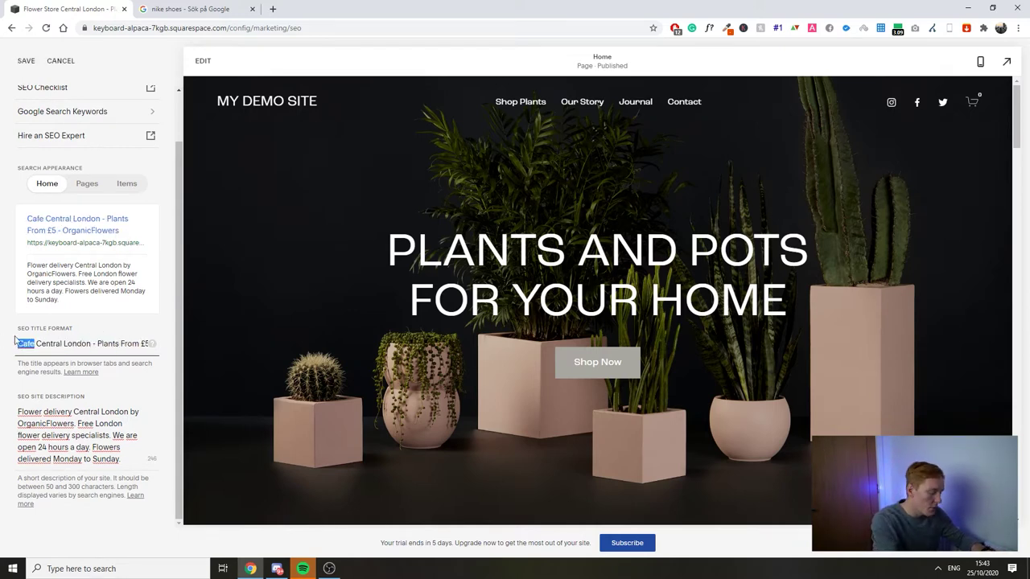
pyautogui.press('BackSpace')
pyautogui.write('Cine')
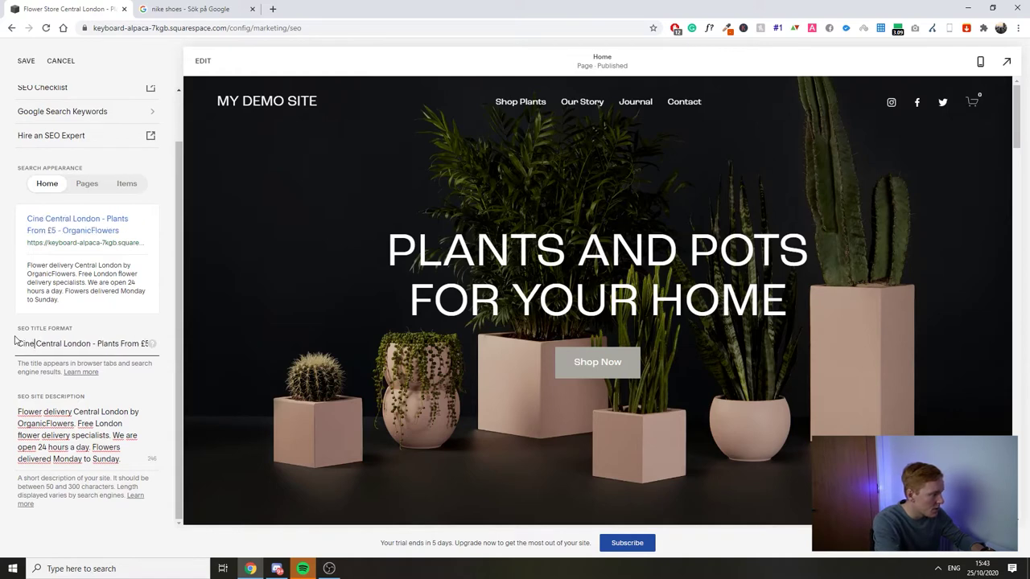
pyautogui.write('ma')
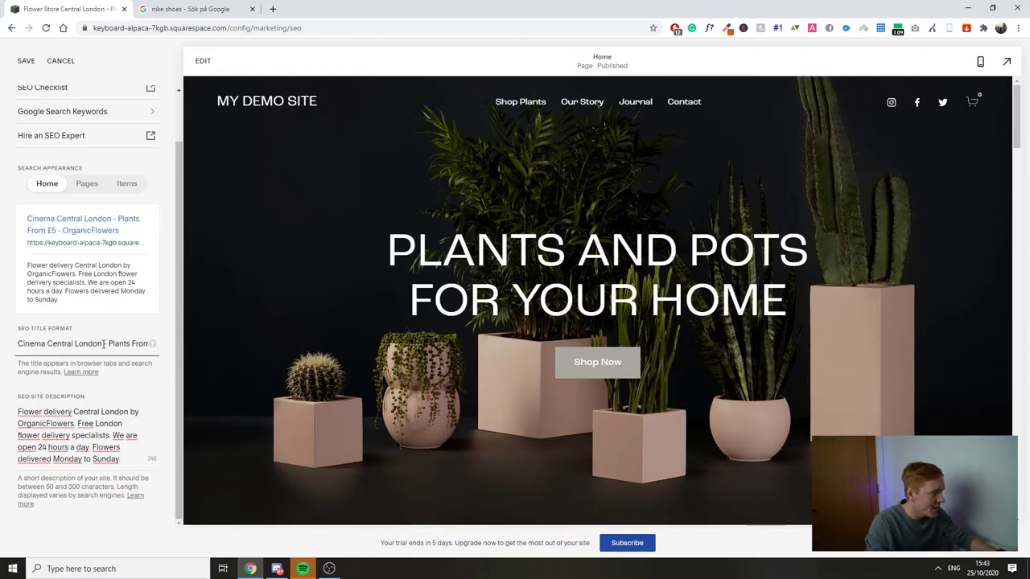
# Examine the location "Central London" and the business type "Cinema" in the SEO title, highlighting each
pyautogui.moveTo(102, 347); pyautogui.dragTo(49, 348)
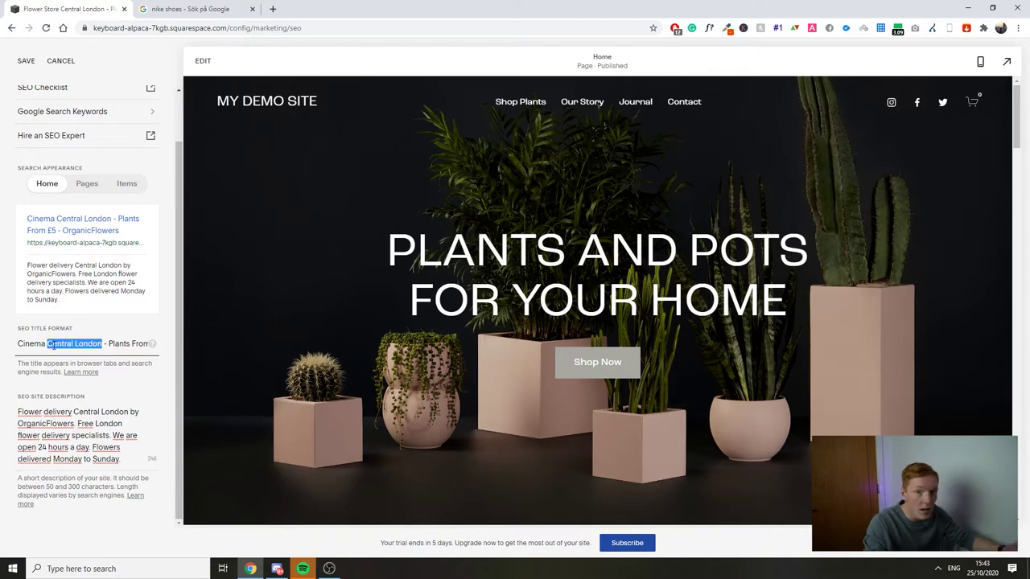
pyautogui.click(46, 346)
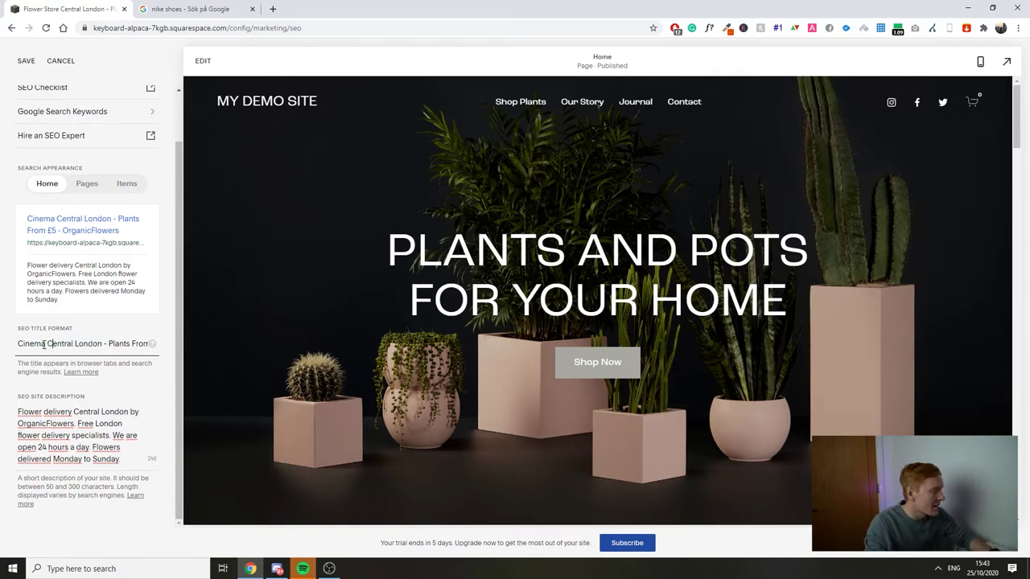
pyautogui.moveTo(47, 346); pyautogui.dragTo(102, 346)
pyautogui.click(100, 346)
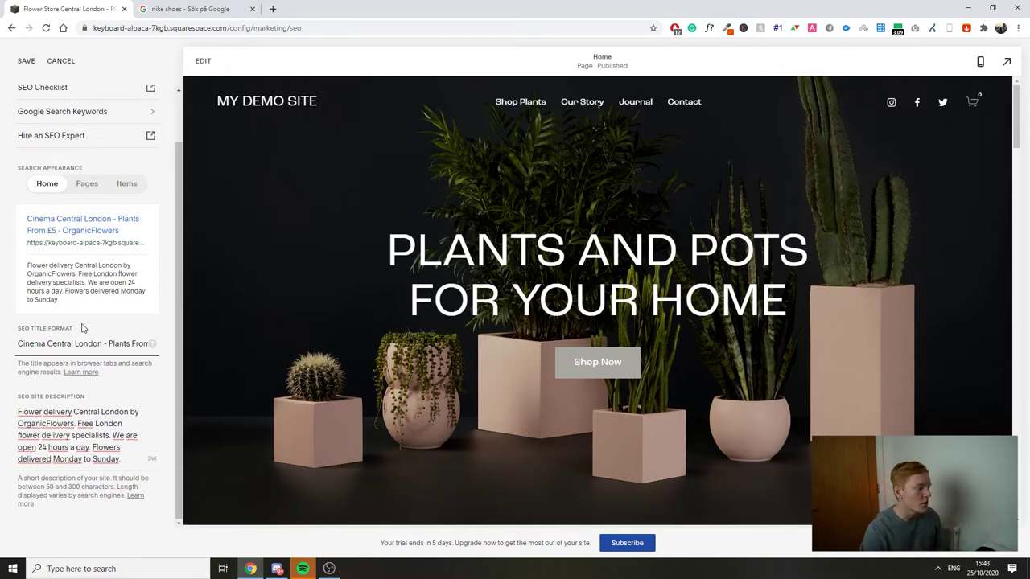
pyautogui.moveTo(45, 344); pyautogui.dragTo(10, 345)
pyautogui.click(101, 346)
pyautogui.click(103, 346)
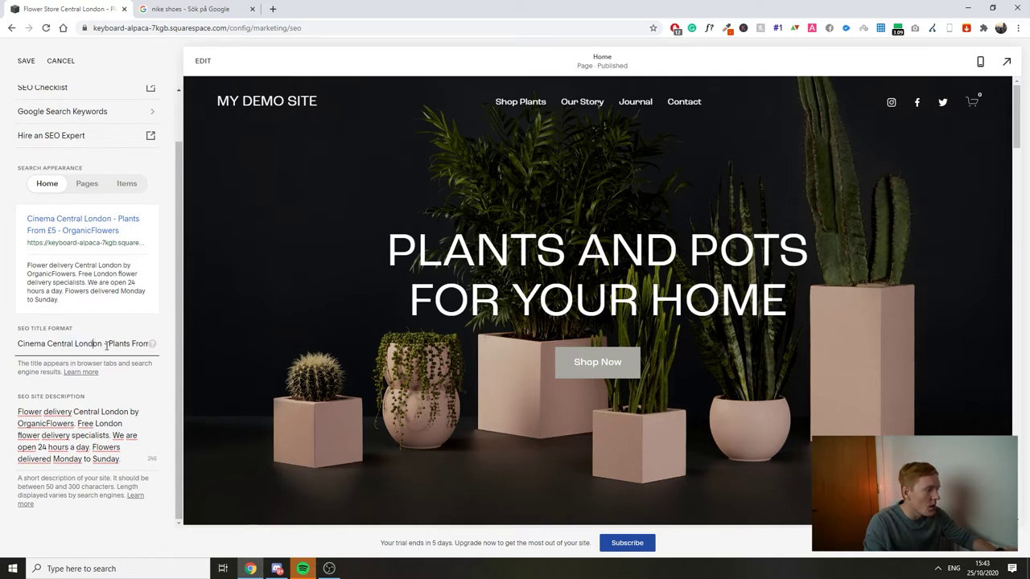
# Highlight the complete keyword phrase "Cinema Central London" at the start of the SEO title
pyautogui.moveTo(103, 346); pyautogui.dragTo(5, 347)
pyautogui.click(102, 346)
pyautogui.moveTo(102, 346); pyautogui.dragTo(17, 346)
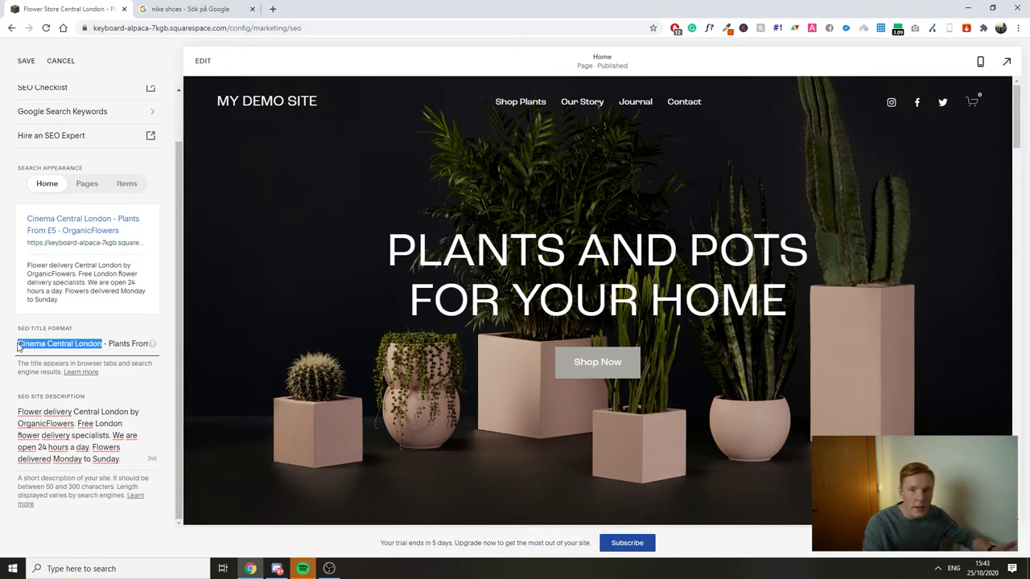
pyautogui.moveTo(104, 343); pyautogui.dragTo(8, 346)
pyautogui.click(104, 344)
pyautogui.moveTo(103, 343); pyautogui.dragTo(4, 338)
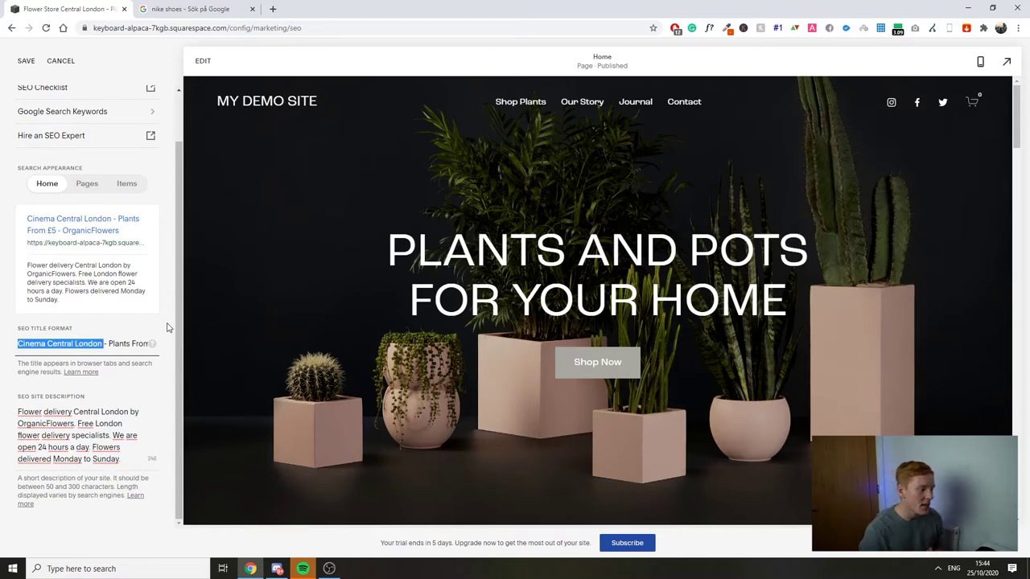
# Review the whole SEO title from its opening keyword to the closing brand name, highlighting its sections
pyautogui.moveTo(64, 345); pyautogui.dragTo(6, 347)
pyautogui.click(88, 344)
pyautogui.click(37, 344)
pyautogui.hotkey('ctrl', 'a')
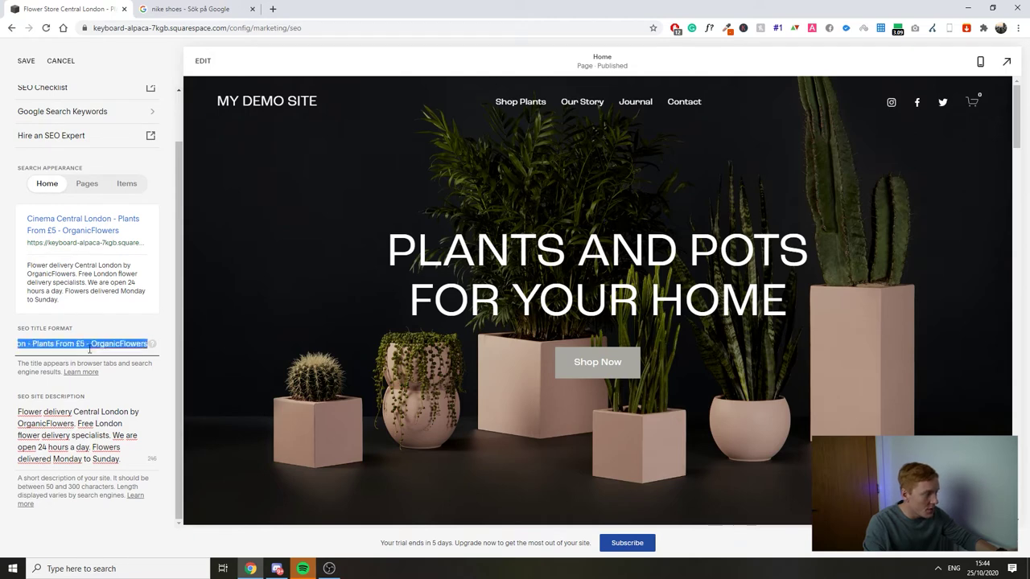
pyautogui.click(89, 348)
pyautogui.moveTo(84, 344); pyautogui.dragTo(53, 340)
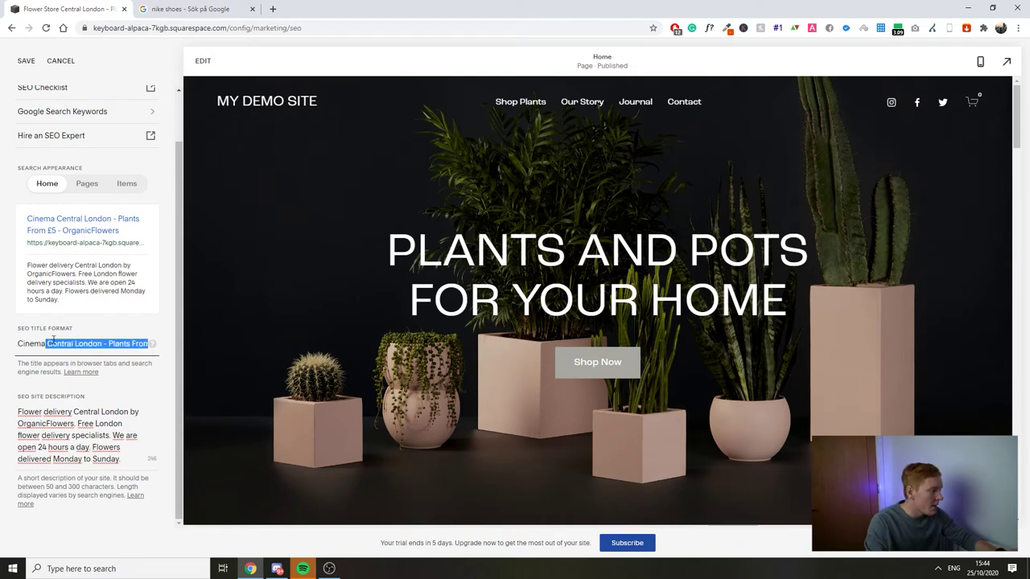
pyautogui.moveTo(120, 343); pyautogui.dragTo(147, 344)
pyautogui.click(97, 344)
pyautogui.click(85, 348)
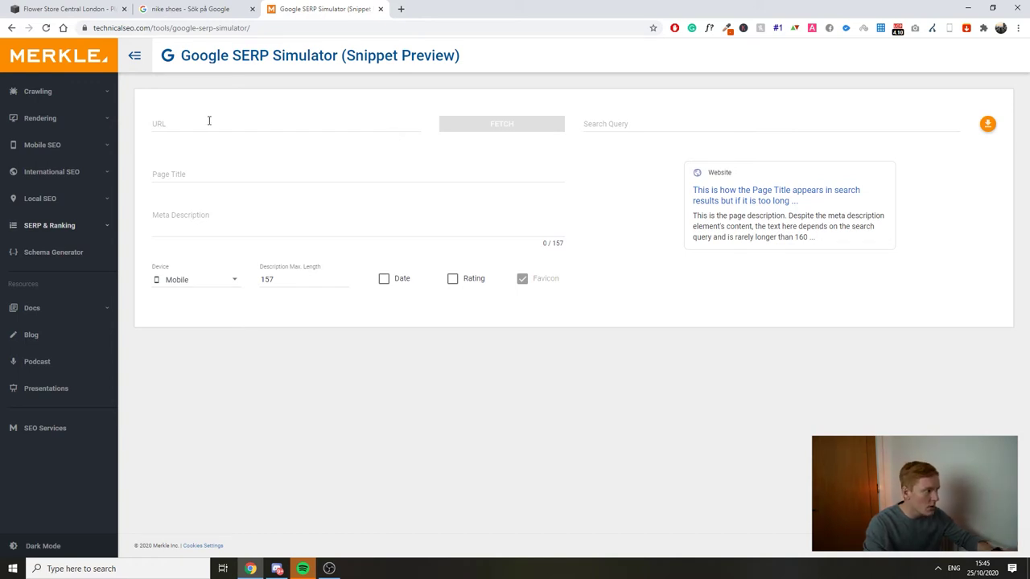
# Copy the SEO title from Squarespace into the page title of the Google SERP Simulator
pyautogui.click(117, 8)
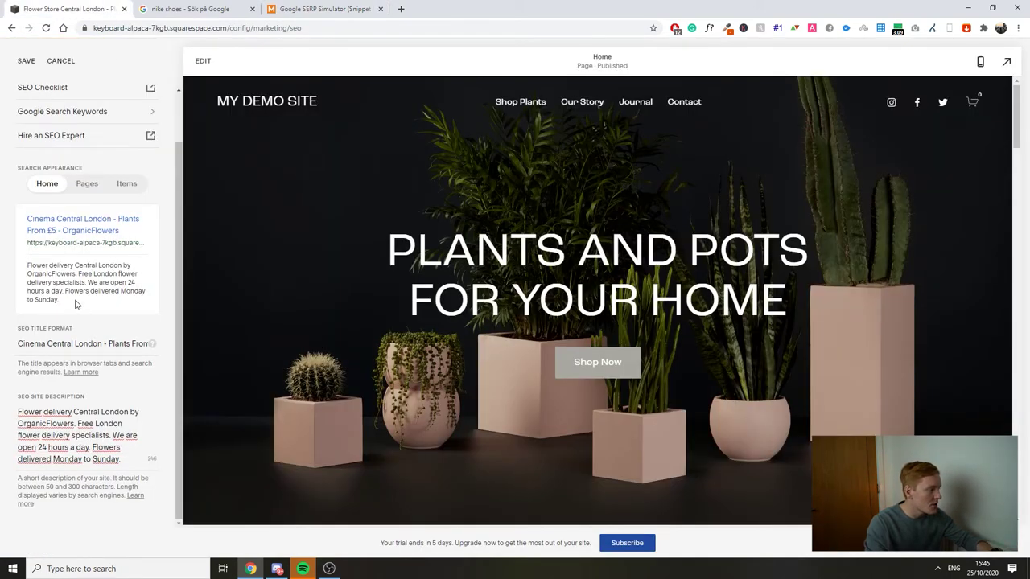
pyautogui.moveTo(76, 304); pyautogui.dragTo(14, 226)
pyautogui.click(62, 276)
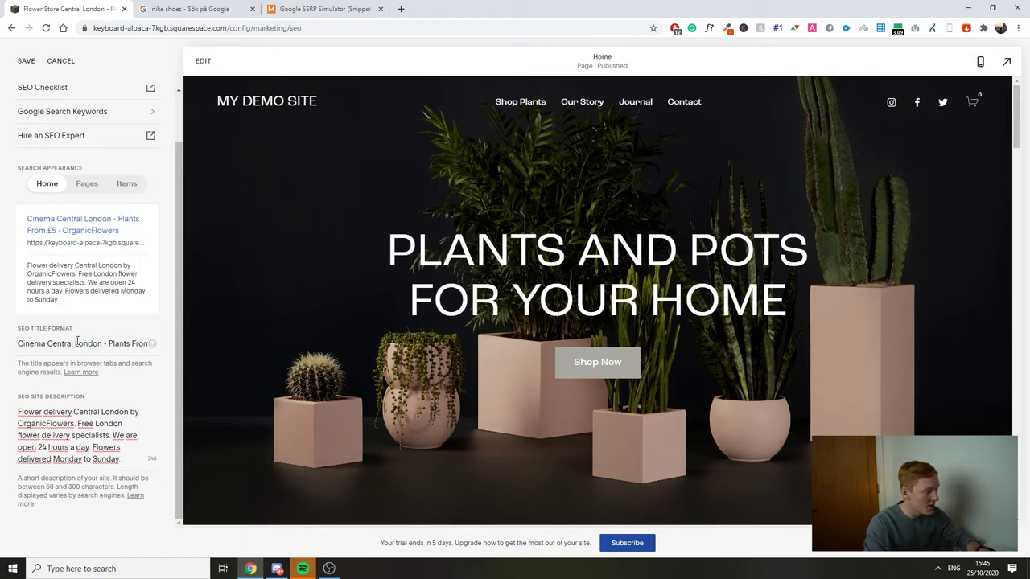
pyautogui.tripleClick(77, 342)
pyautogui.hotkey('ctrl', 'c')
pyautogui.click(304, 9)
pyautogui.click(237, 169)
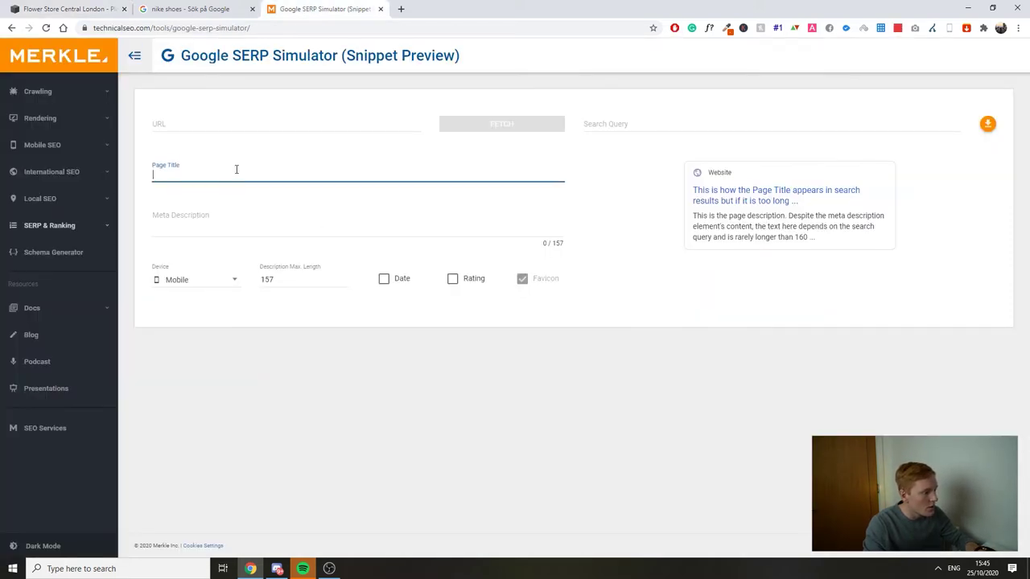
pyautogui.hotkey('ctrl', 'v')
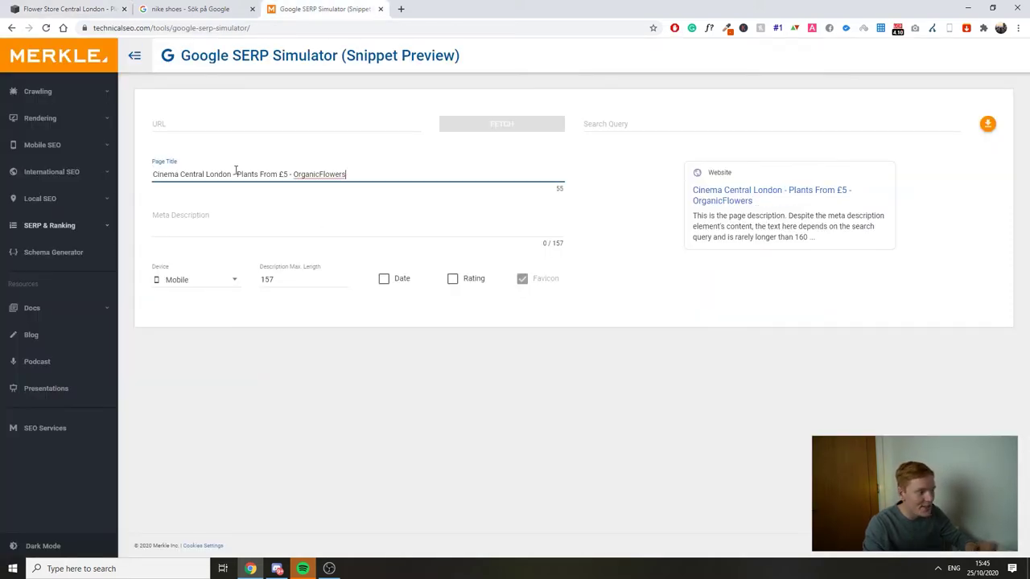
# Copy the SEO site description from Squarespace into the meta description of the Google SERP Simulator
pyautogui.click(306, 211)
pyautogui.click(72, 8)
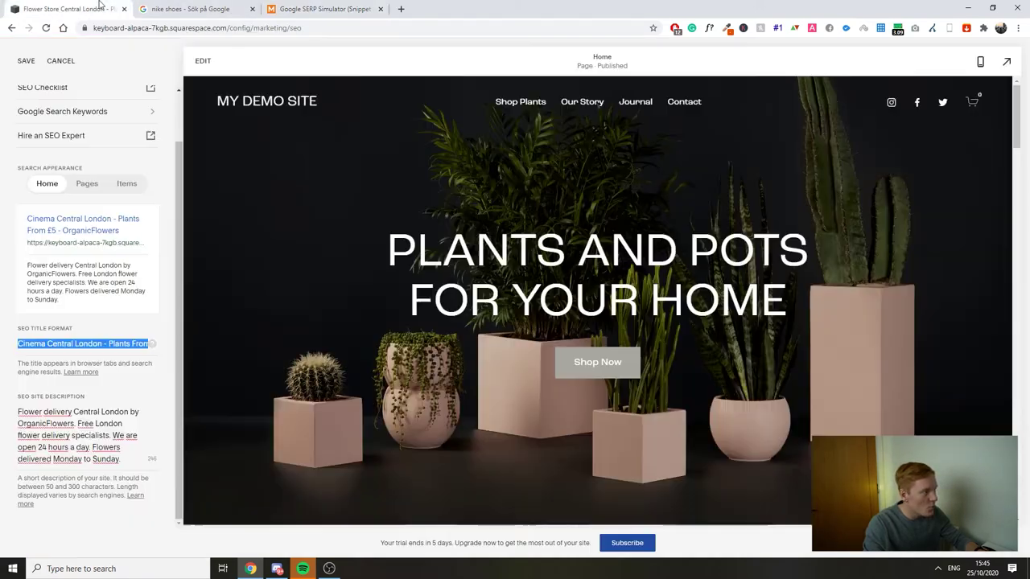
pyautogui.press('Tab')
pyautogui.hotkey('ctrl', 'c')
pyautogui.click(325, 8)
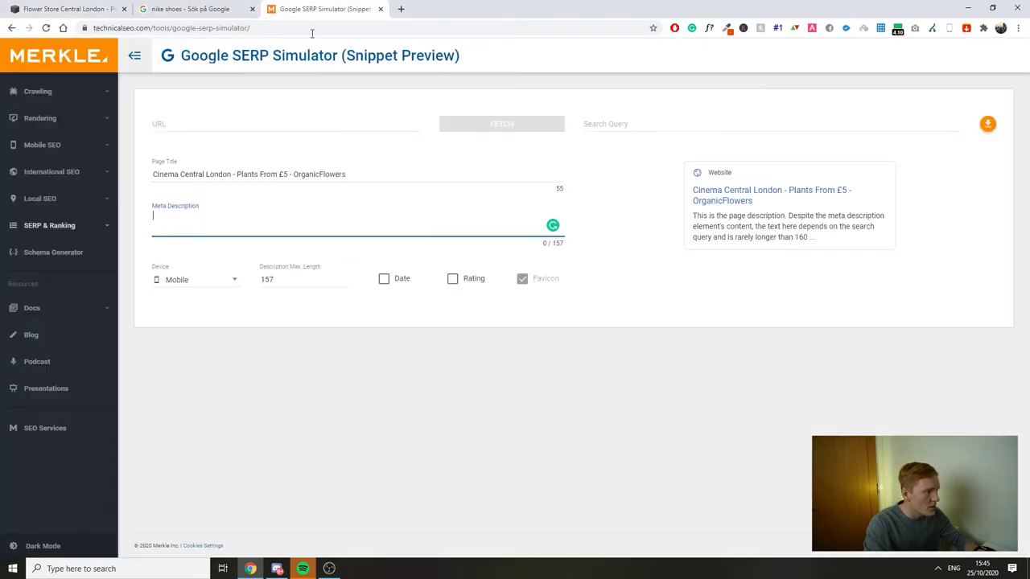
pyautogui.click(287, 225)
pyautogui.hotkey('ctrl', 'v')
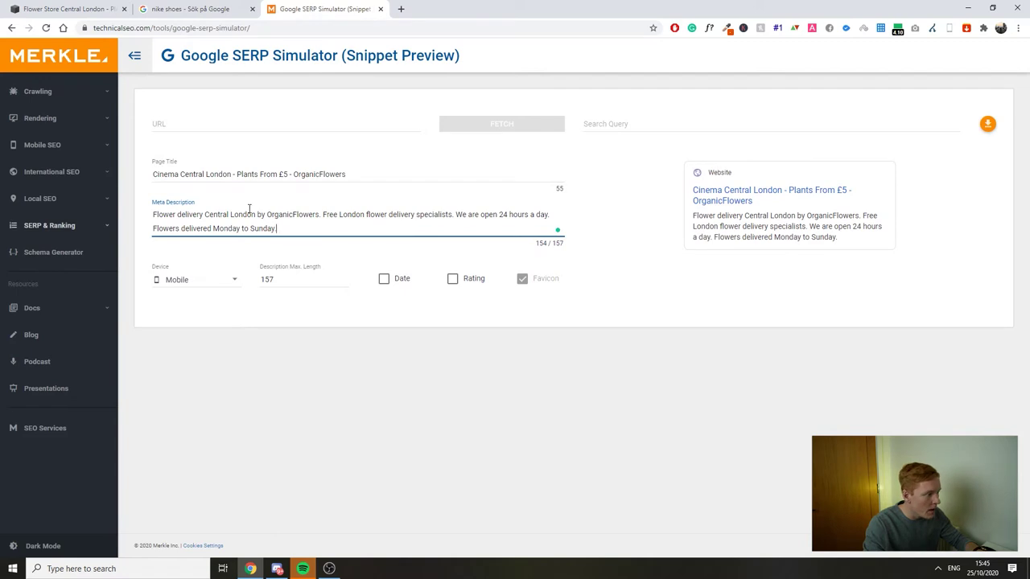
# Switch to Squarespace and look over the opening sentences of the SEO site description
pyautogui.click(45, 9)
pyautogui.click(79, 418)
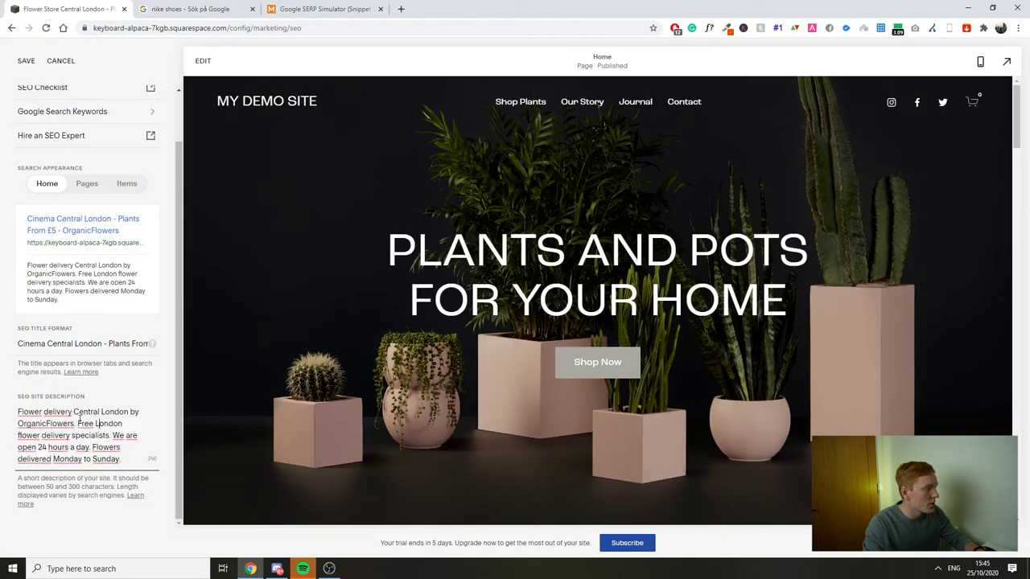
pyautogui.moveTo(24, 397); pyautogui.dragTo(70, 398)
pyautogui.click(91, 415)
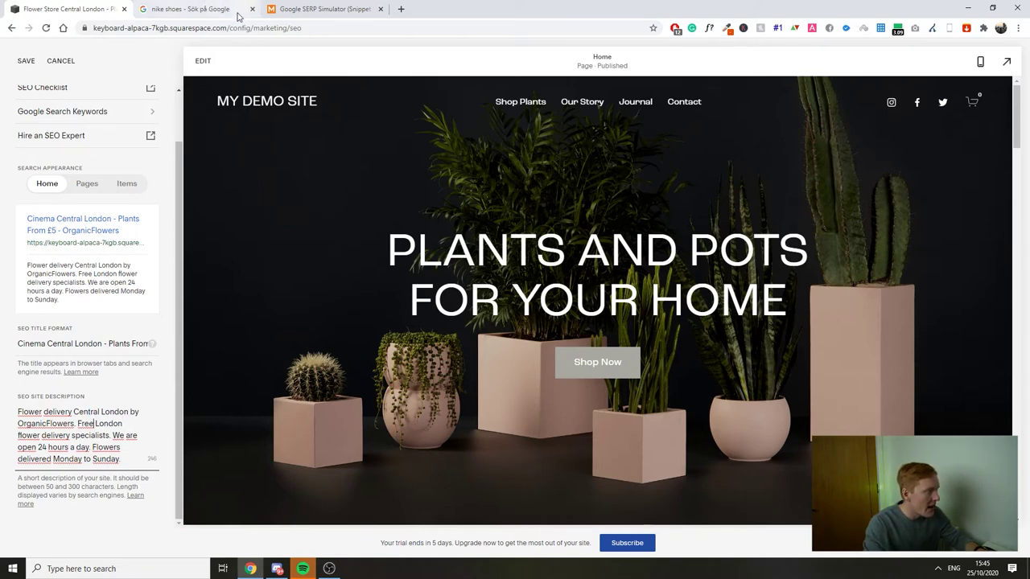
# Return to the Google SERP Simulator and review the meta description sentence by sentence, highlighting each part
pyautogui.click(286, 9)
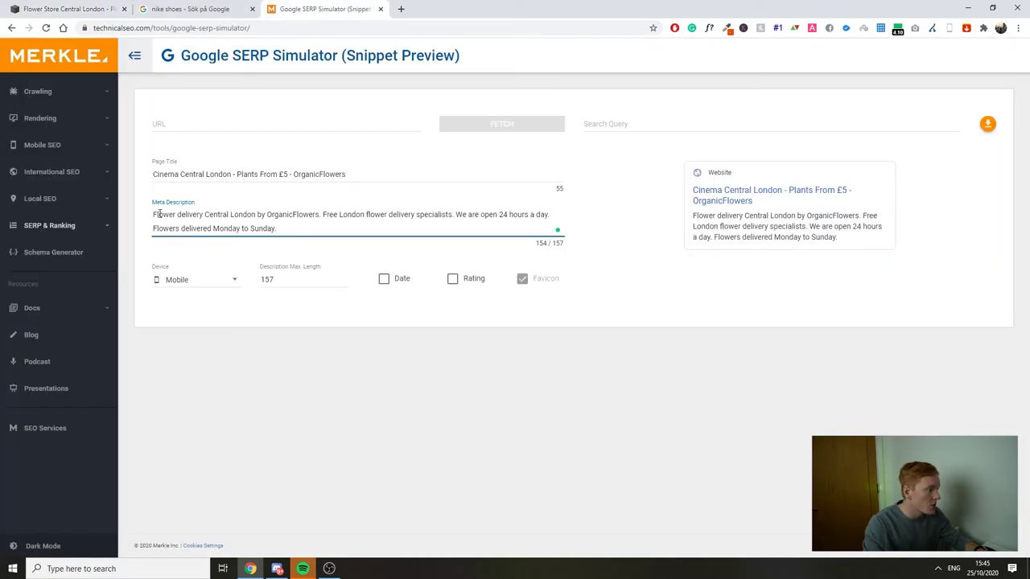
pyautogui.moveTo(155, 214); pyautogui.dragTo(384, 214)
pyautogui.click(238, 214)
pyautogui.click(374, 216)
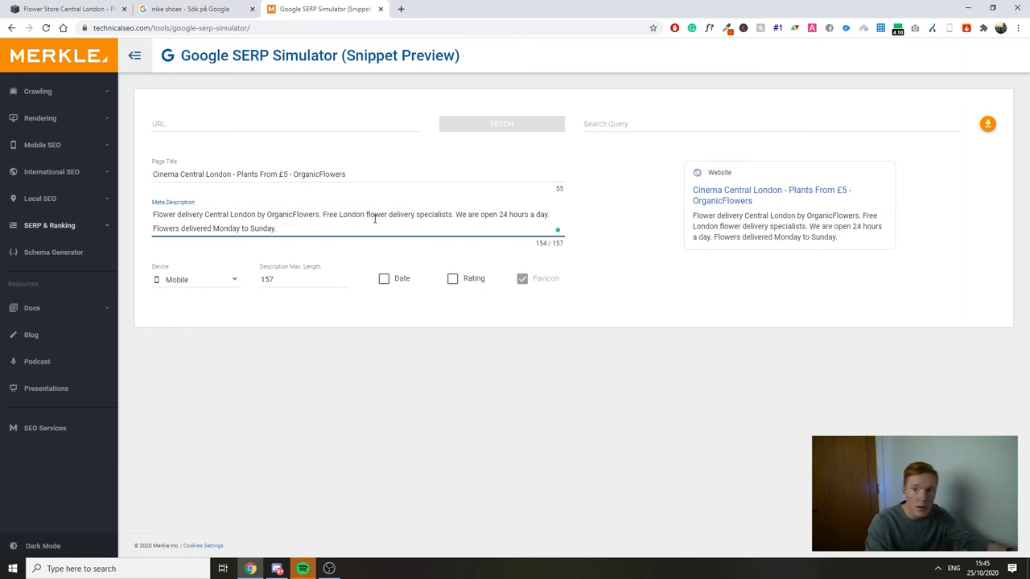
pyautogui.click(366, 214)
pyautogui.moveTo(325, 214); pyautogui.dragTo(465, 214)
pyautogui.click(456, 214)
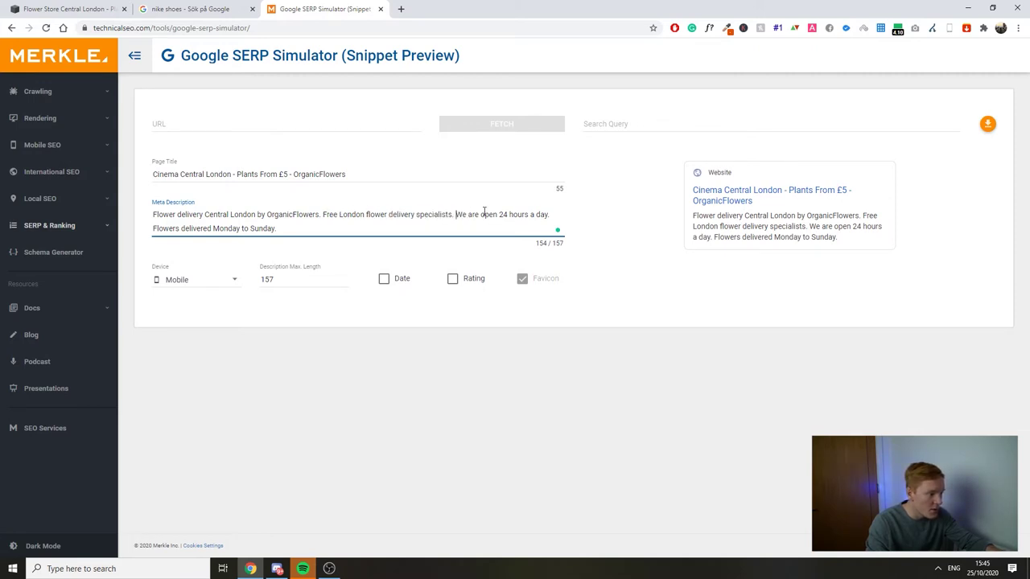
pyautogui.moveTo(162, 229); pyautogui.dragTo(322, 230)
pyautogui.click(312, 231)
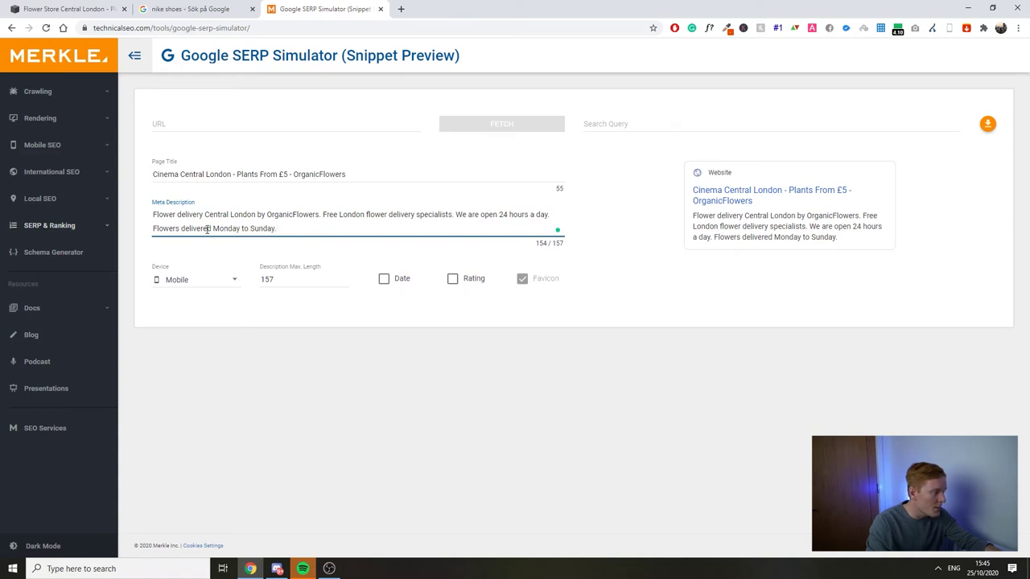
# Highlight the entire meta description as one block and check its character count against the limit
pyautogui.hotkey('ctrl', 'a')
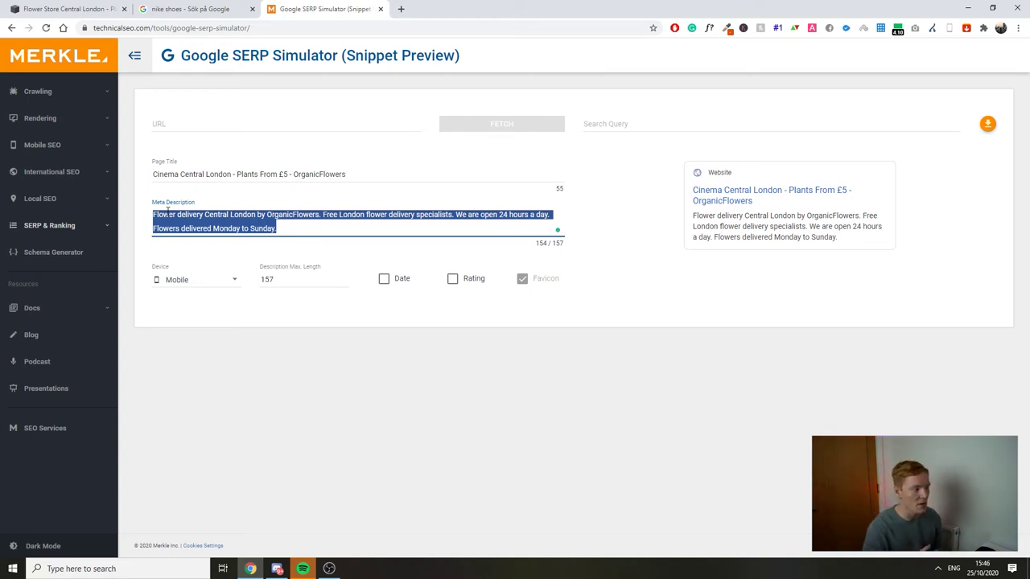
pyautogui.moveTo(281, 229); pyautogui.dragTo(117, 198)
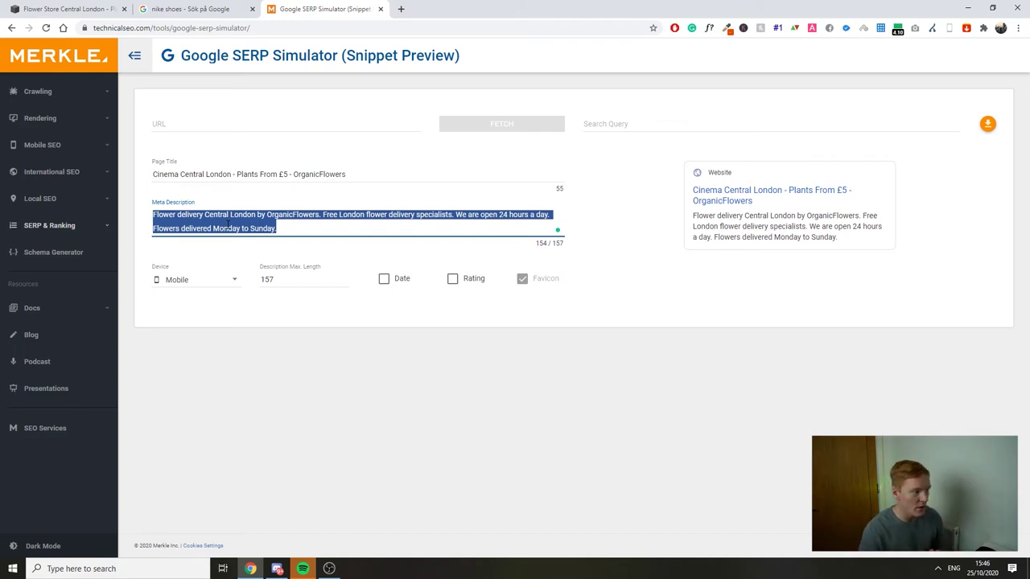
pyautogui.click(261, 229)
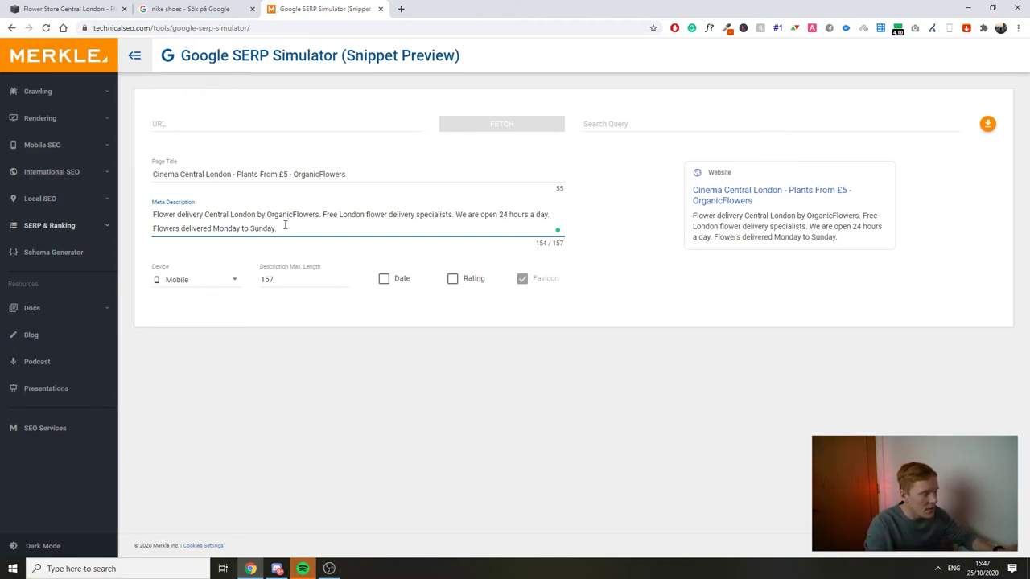
pyautogui.click(555, 254)
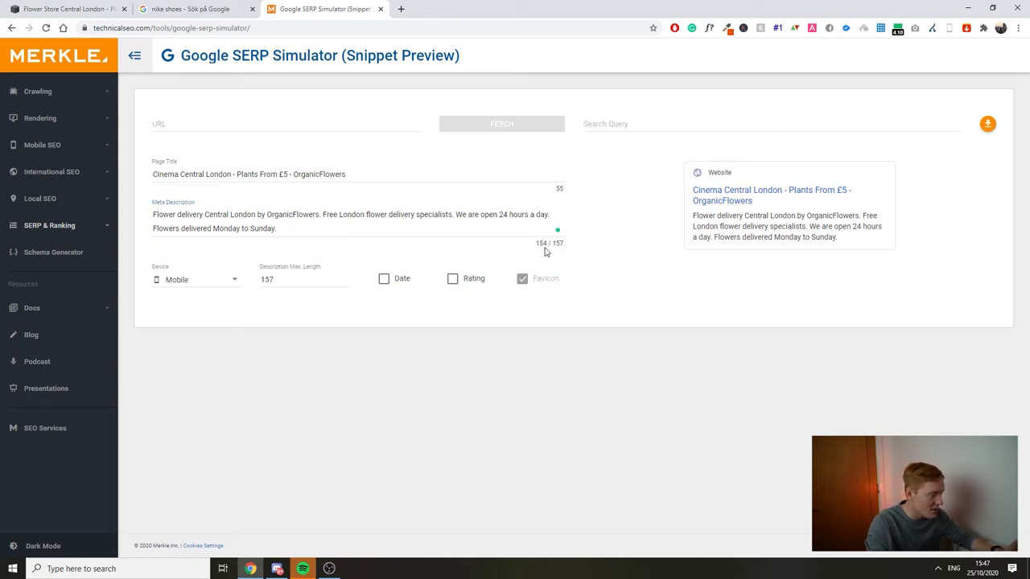
# Append three extra copies of "Sunday" to the meta description to exceed the maximum length
pyautogui.click(297, 228)
pyautogui.moveTo(297, 229); pyautogui.dragTo(252, 228)
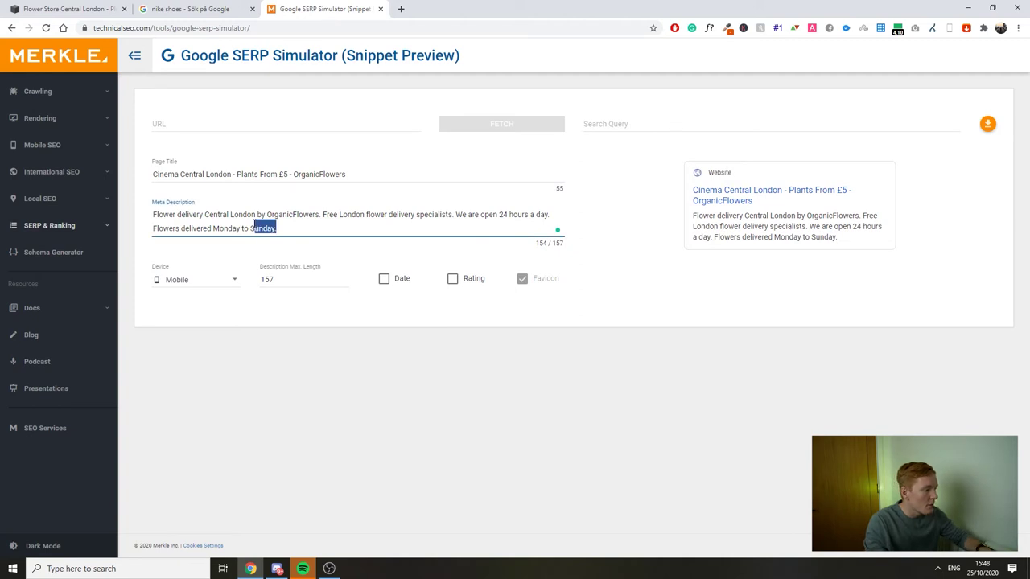
pyautogui.click(288, 229)
pyautogui.doubleClick(264, 227)
pyautogui.click(286, 228)
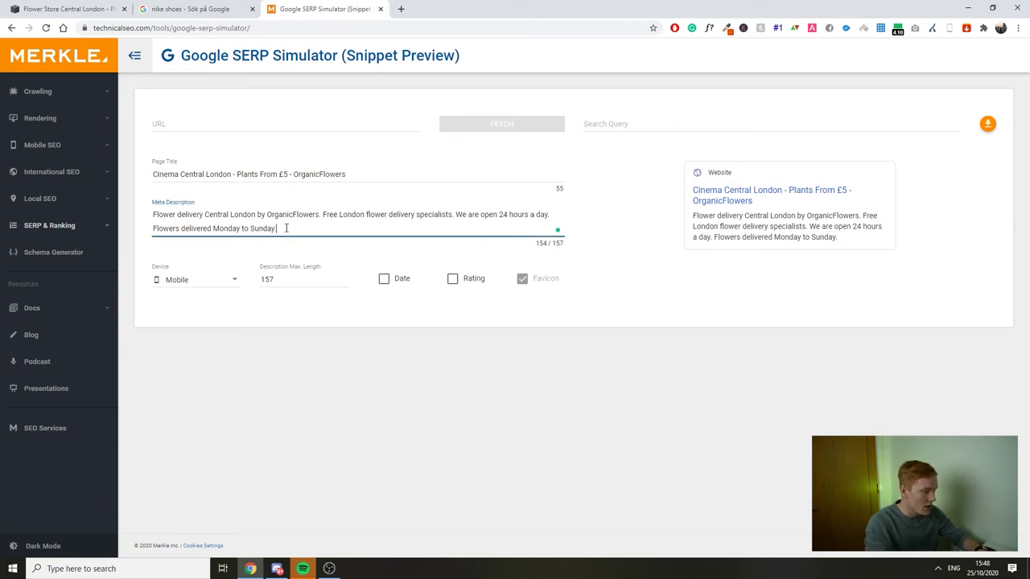
pyautogui.hotkey('ctrl', 'v')
pyautogui.hotkey('ctrl', 'v')
pyautogui.hotkey('ctrl', 'v')
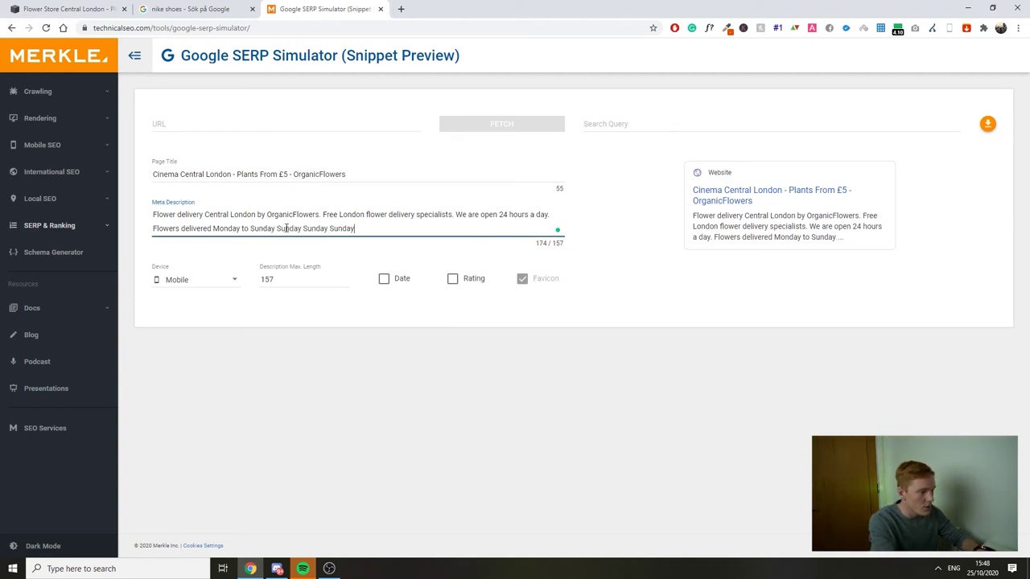
pyautogui.click(685, 278)
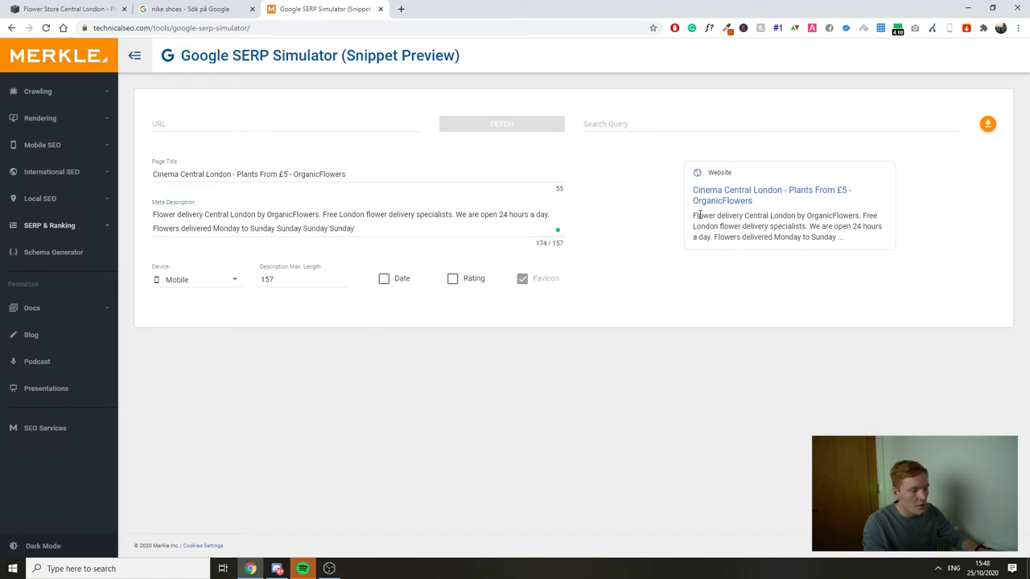
# Inspect how the description is cut off in the mobile snippet preview, highlighting its last words
pyautogui.moveTo(697, 214); pyautogui.dragTo(837, 240)
pyautogui.moveTo(774, 238); pyautogui.dragTo(859, 243)
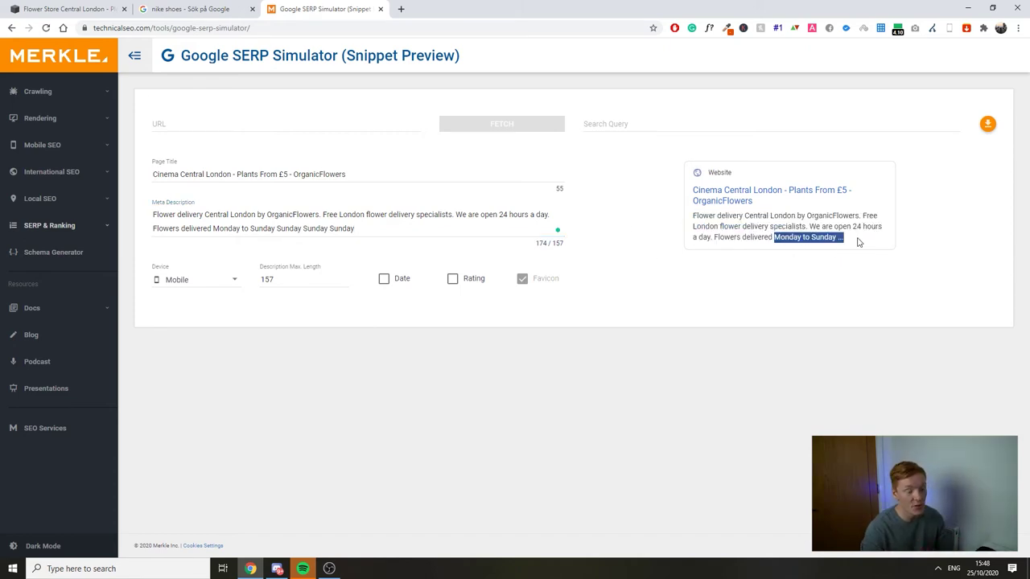
pyautogui.click(858, 242)
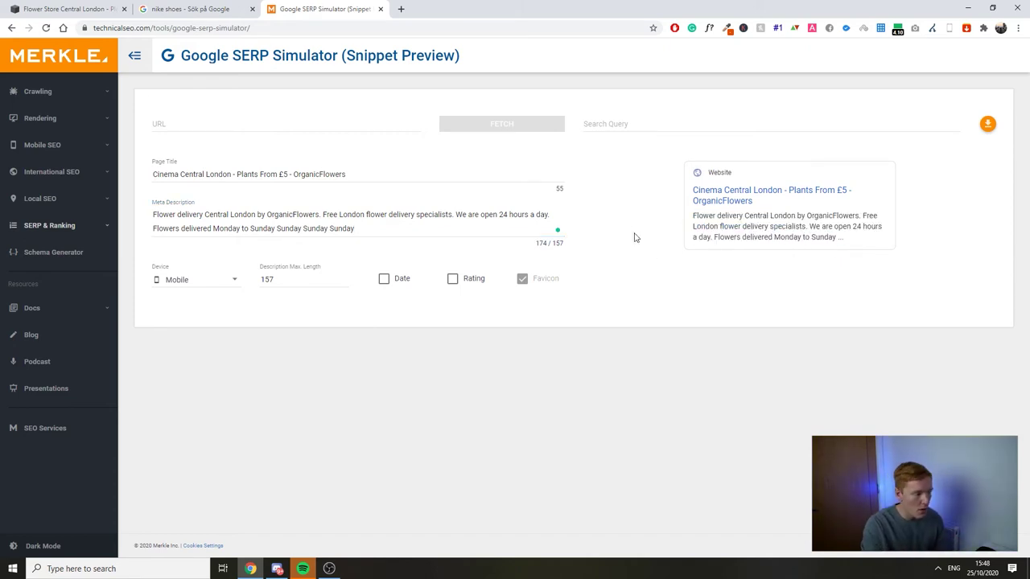
pyautogui.click(460, 225)
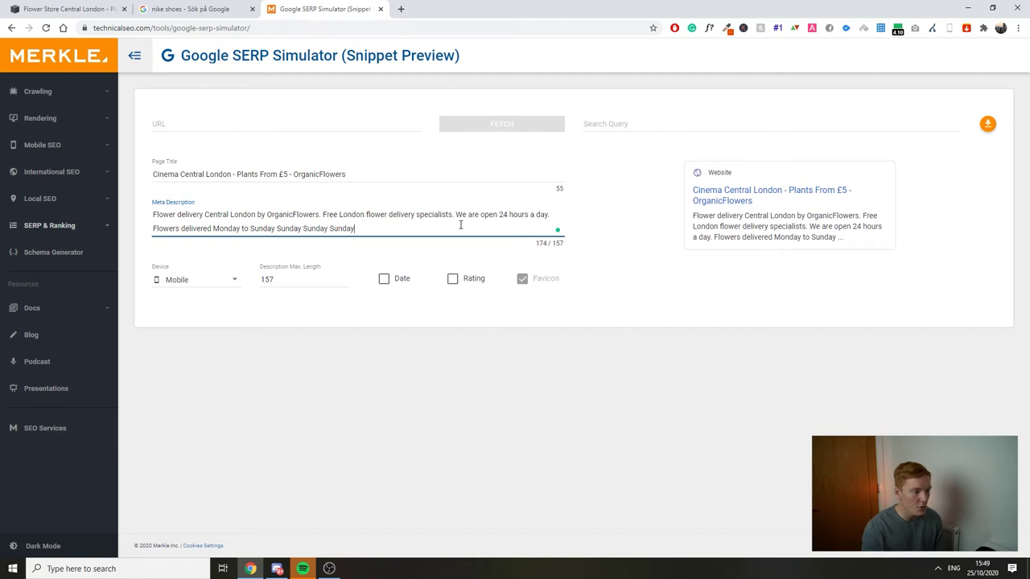
# Switch the previewed device to Desktop and remove the three extra "Sunday" words from the meta description
pyautogui.click(212, 286)
pyautogui.click(204, 306)
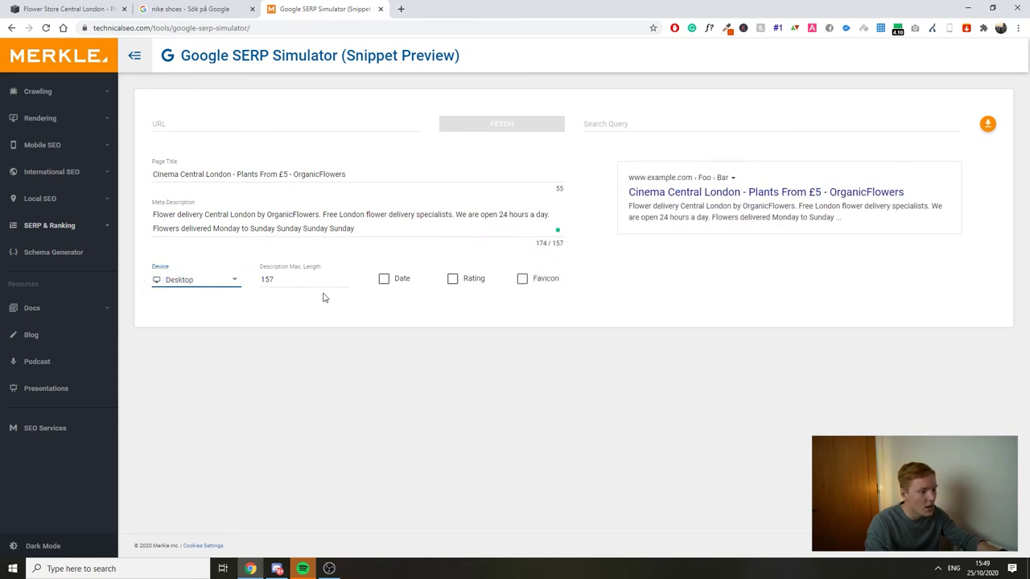
pyautogui.moveTo(439, 230); pyautogui.dragTo(274, 232)
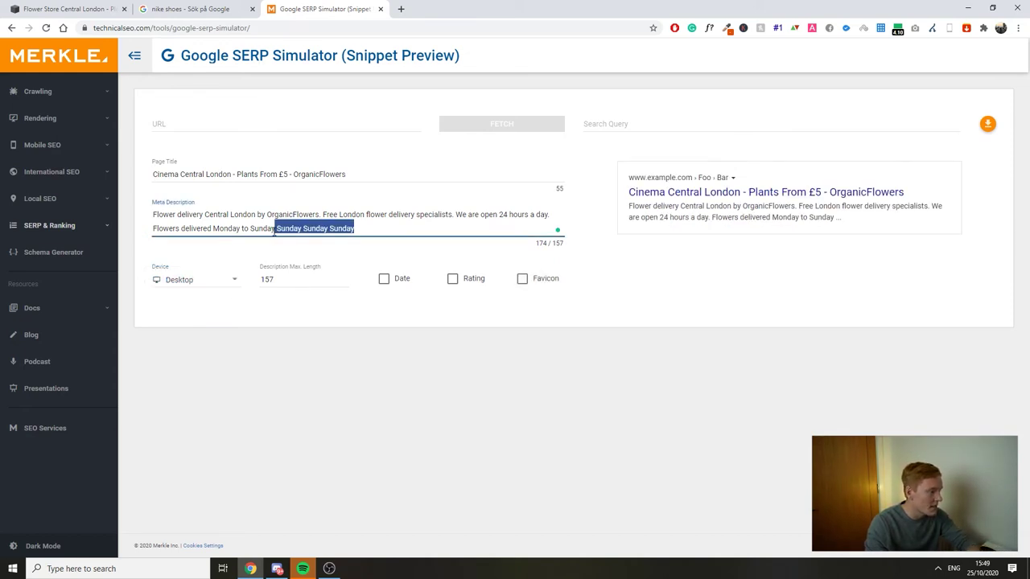
pyautogui.press('BackSpace')
# Switch to Squarespace, open the search appearance for Pages and show the variables its SEO title format supports
pyautogui.hotkey('ctrl', '1')
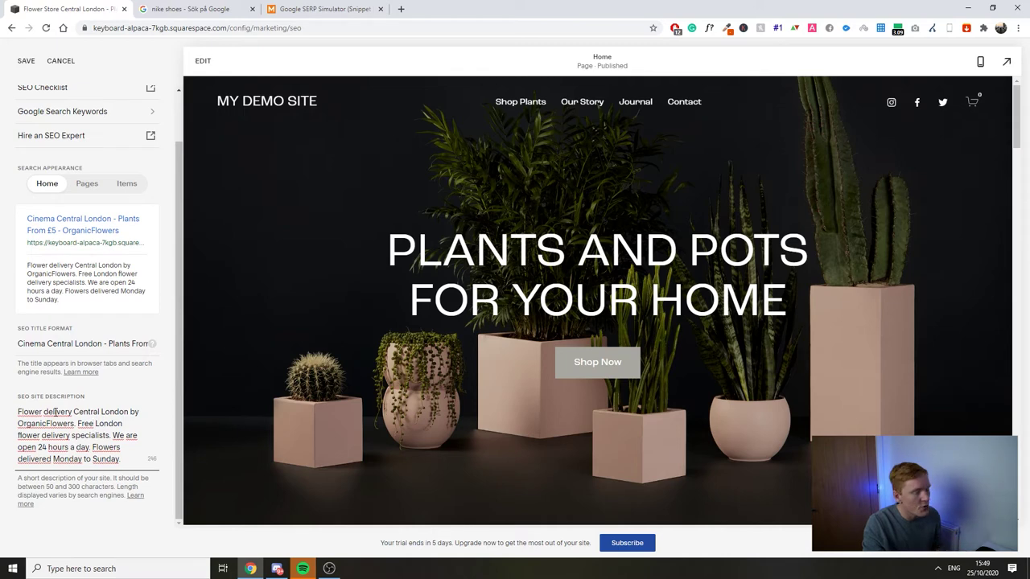
pyautogui.click(93, 188)
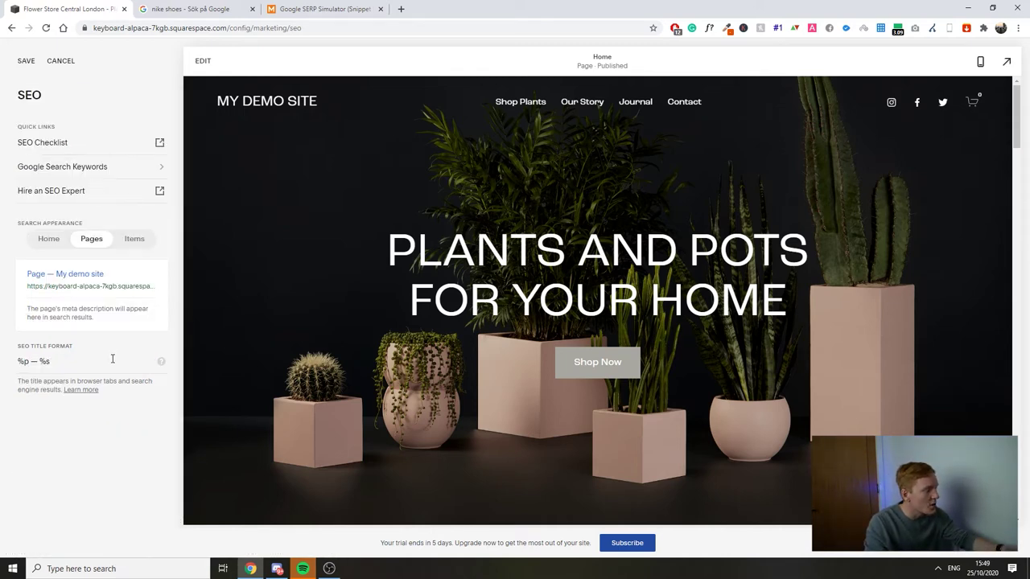
pyautogui.moveTo(159, 364)
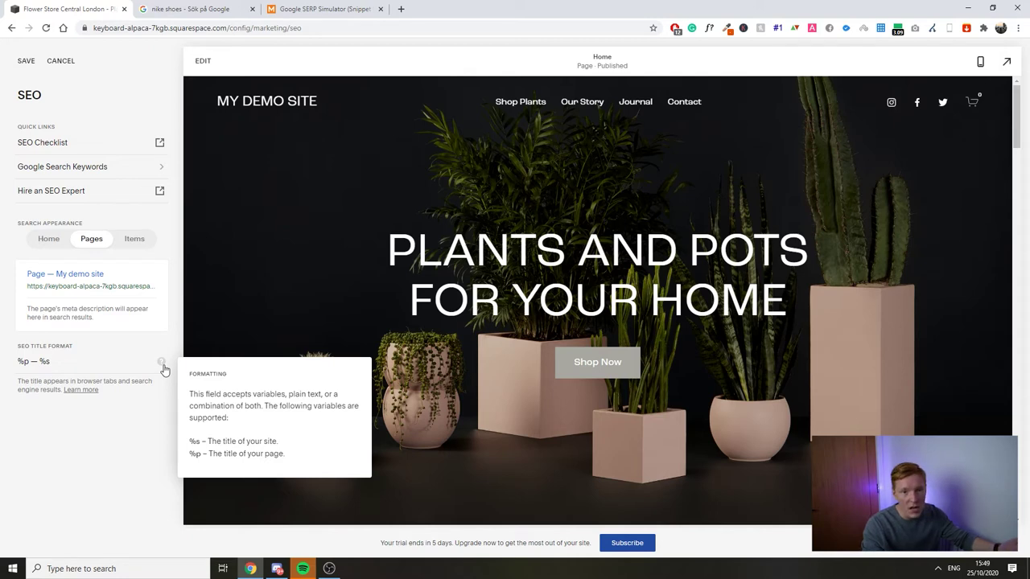
# Highlight the %p and %s variables in the Pages title format and compare them with the search preview
pyautogui.moveTo(51, 361); pyautogui.dragTo(3, 368)
pyautogui.click(29, 362)
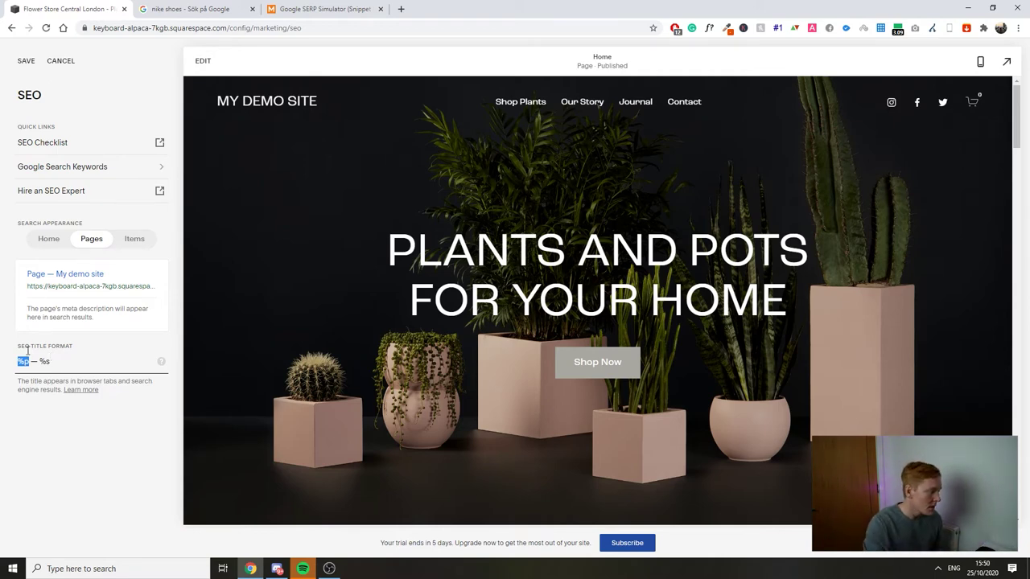
pyautogui.click(43, 363)
pyautogui.doubleClick(43, 362)
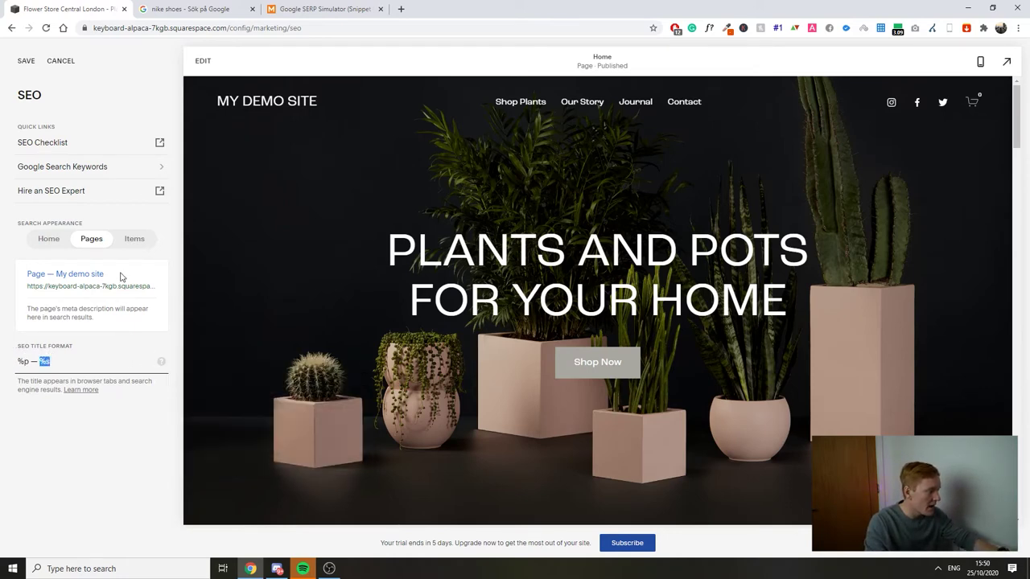
pyautogui.moveTo(106, 275); pyautogui.dragTo(53, 275)
pyautogui.click(121, 347)
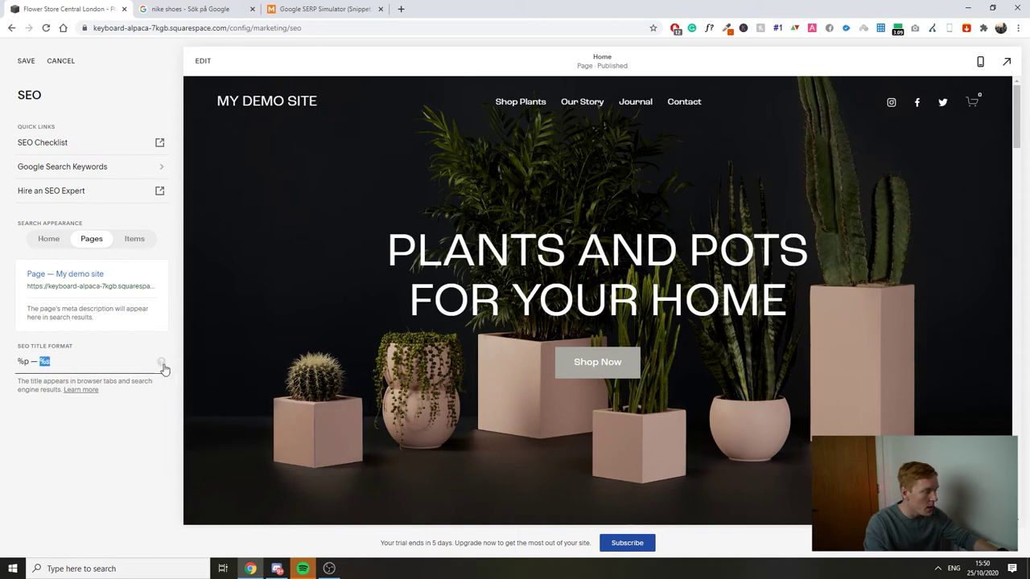
# Revisit the home page's SEO title and view the title formats used for Pages and Items
pyautogui.click(62, 242)
pyautogui.click(108, 397)
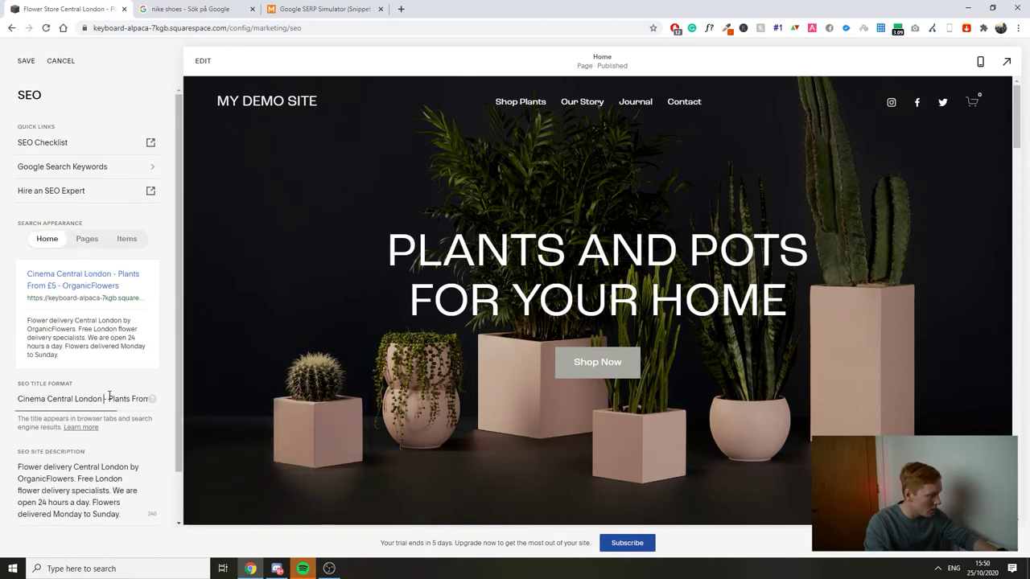
pyautogui.hotkey('ctrl', 'a')
pyautogui.click(88, 240)
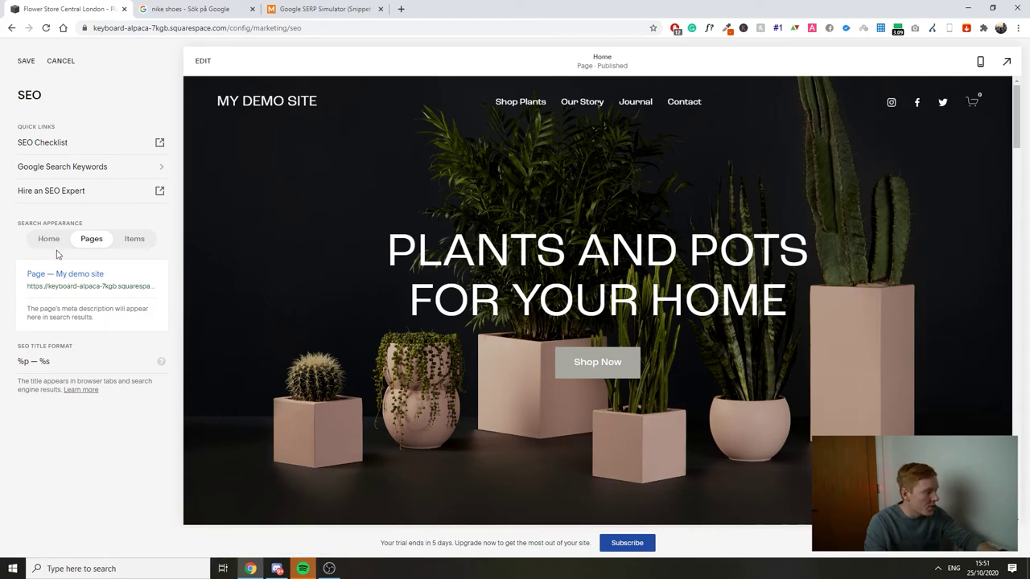
pyautogui.click(137, 242)
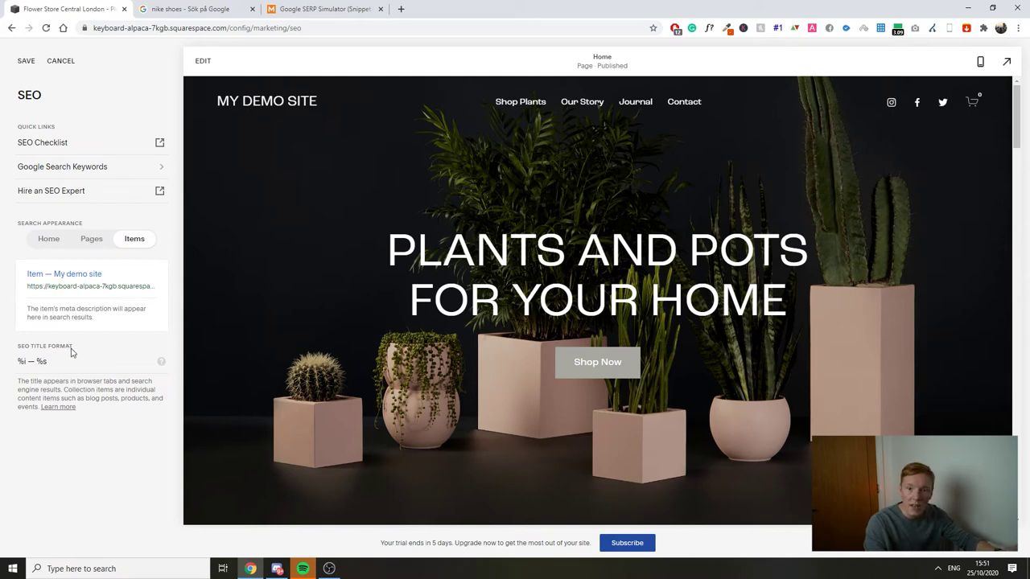
# Save the home page's SEO title and description and leave the SEO settings
pyautogui.click(53, 236)
pyautogui.click(26, 62)
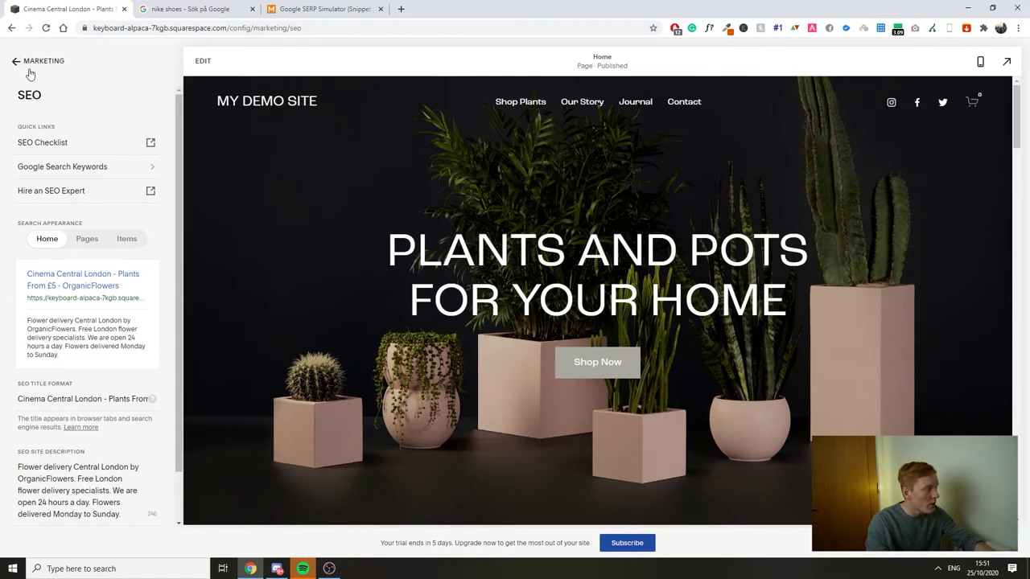
pyautogui.click(29, 71)
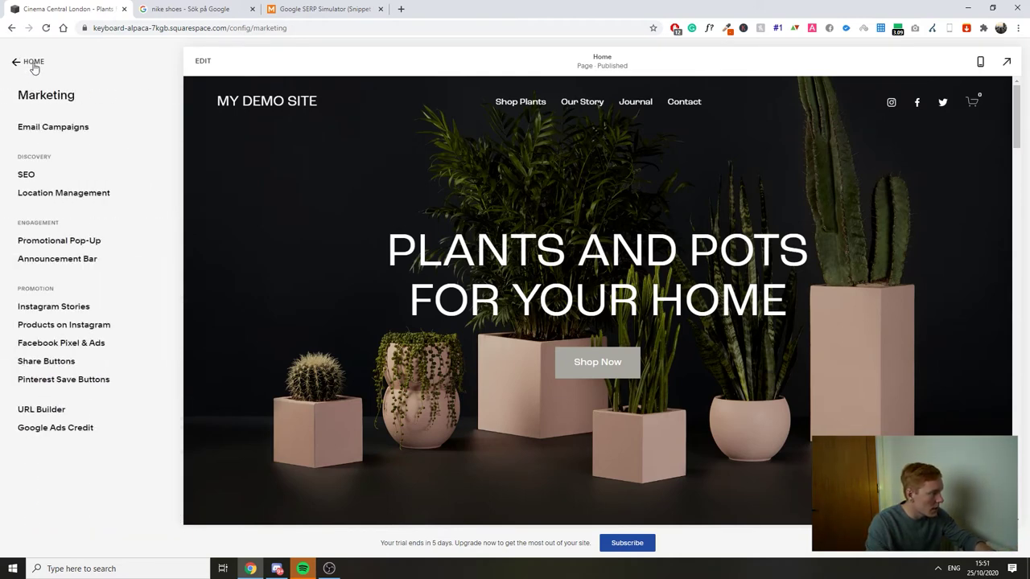
# Open the page settings of Our Story from the site's list of pages
pyautogui.click(28, 64)
pyautogui.click(54, 132)
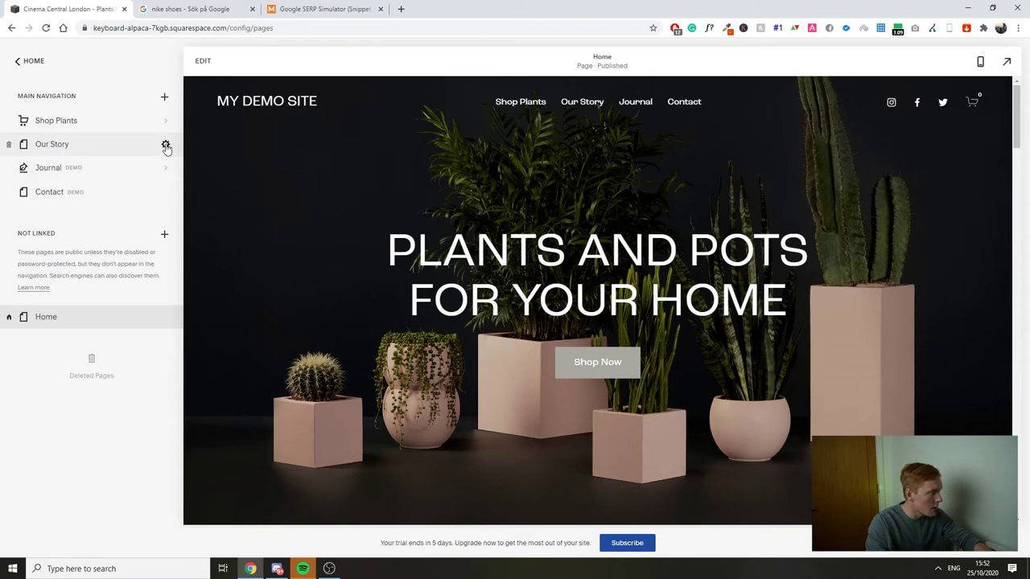
pyautogui.click(166, 144)
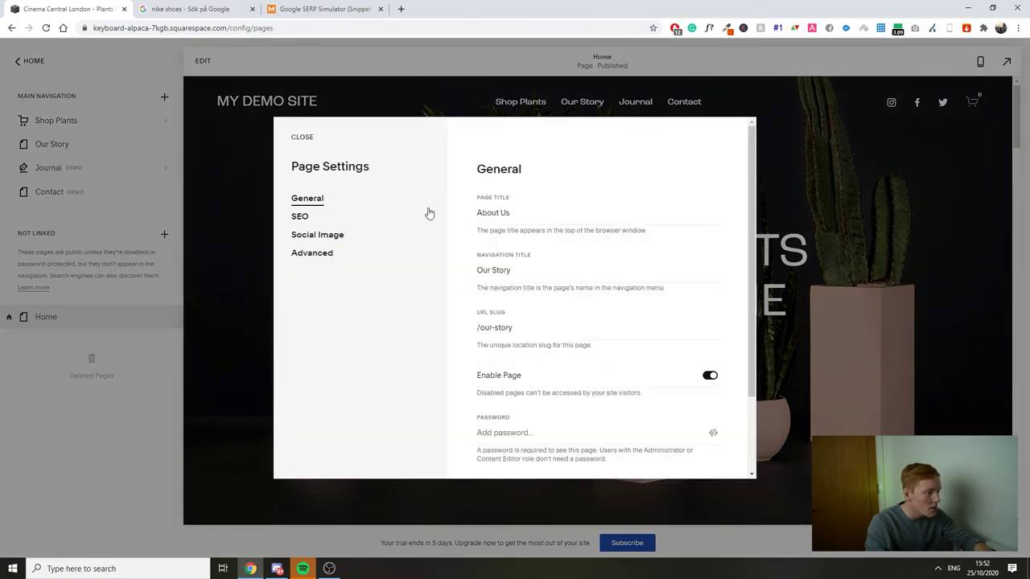
# Highlight the page title "About Us" in the general settings of the Our Story page
pyautogui.moveTo(465, 174); pyautogui.dragTo(552, 170)
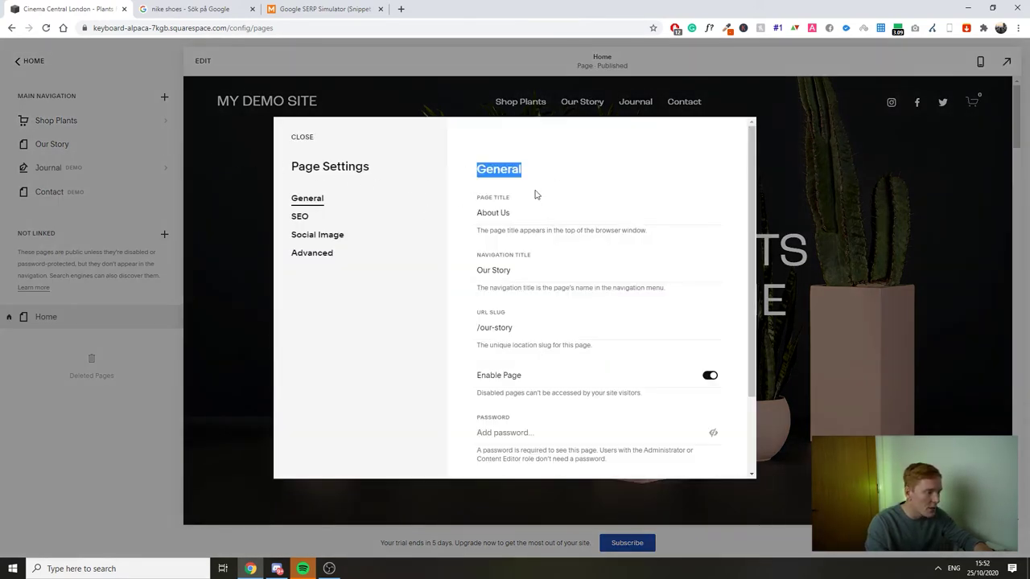
pyautogui.click(552, 207)
pyautogui.tripleClick(507, 211)
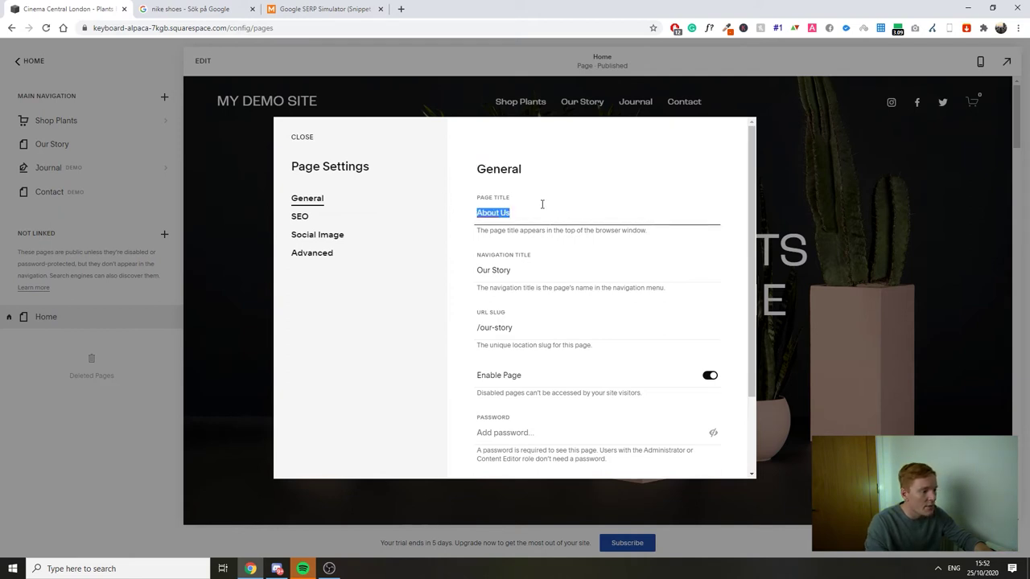
pyautogui.click(520, 212)
pyautogui.moveTo(540, 214); pyautogui.dragTo(474, 211)
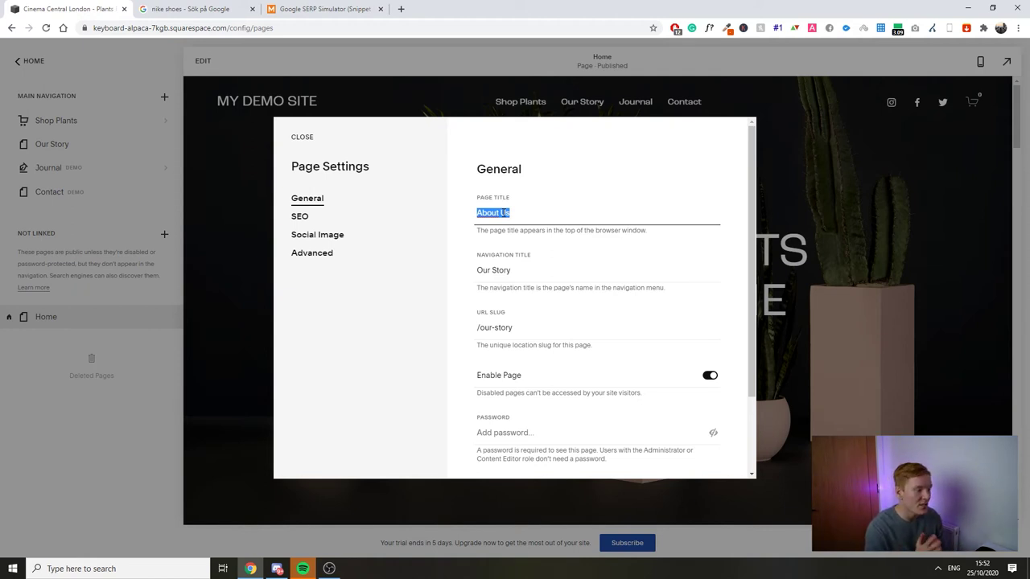
# Compare the page title and the navigation title in the general settings of the Our Story page
pyautogui.click(515, 251)
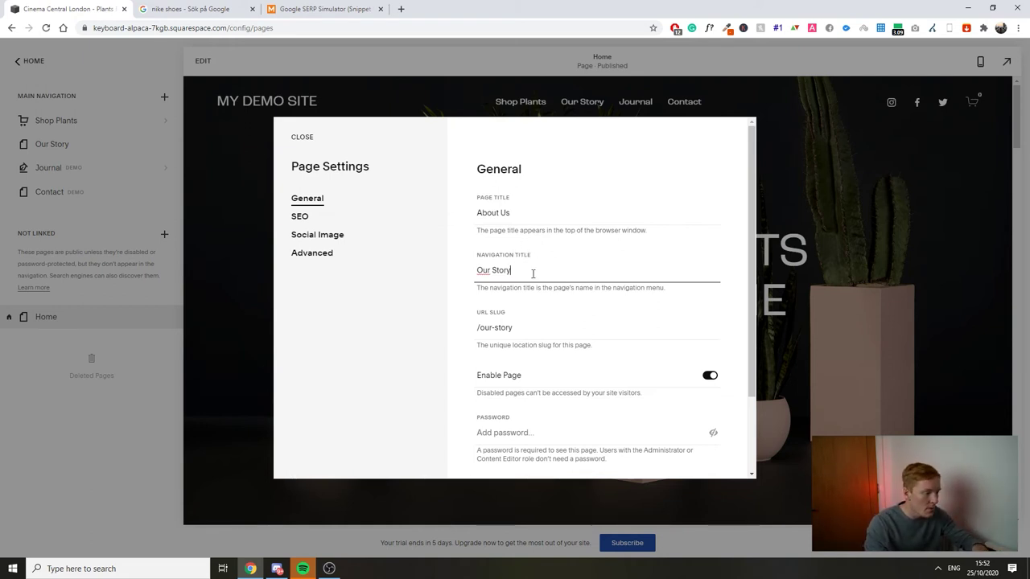
pyautogui.tripleClick(527, 272)
pyautogui.click(525, 261)
pyautogui.moveTo(525, 262); pyautogui.dragTo(472, 260)
pyautogui.click(499, 270)
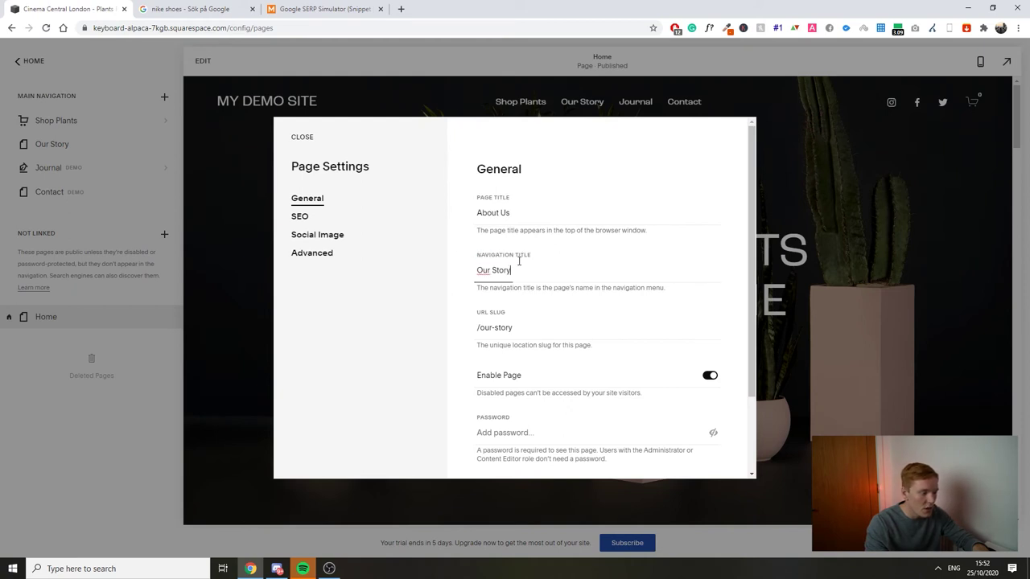
pyautogui.tripleClick(499, 270)
pyautogui.click(529, 211)
pyautogui.tripleClick(529, 210)
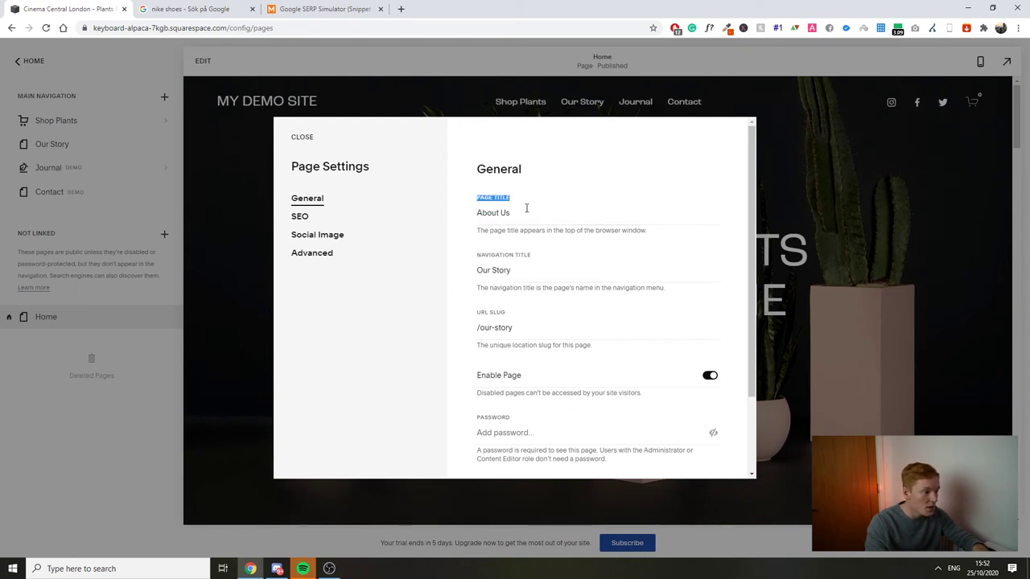
pyautogui.click(535, 211)
pyautogui.tripleClick(535, 211)
pyautogui.click(519, 272)
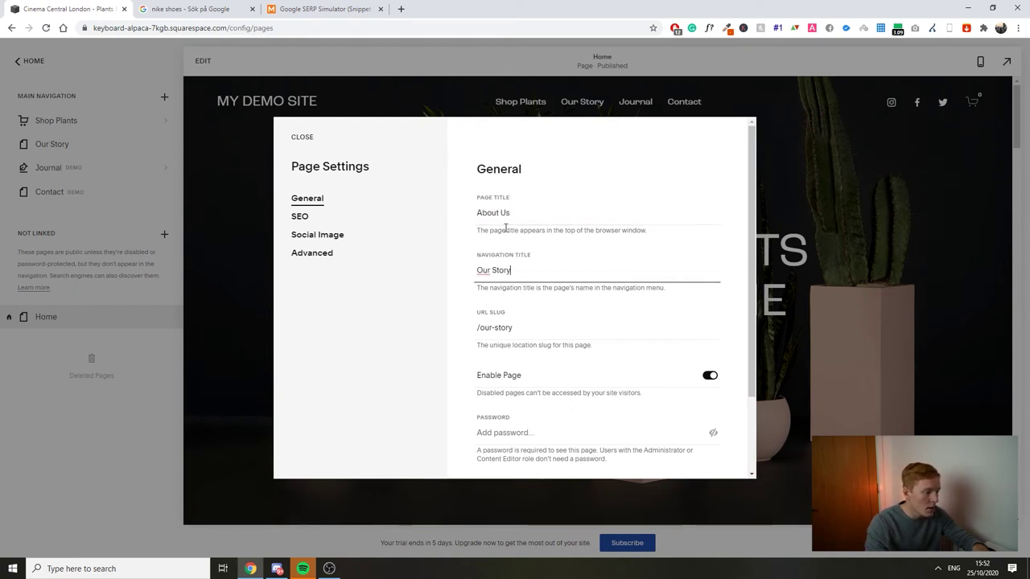
pyautogui.hotkey('shift', 'Tab')
pyautogui.click(522, 274)
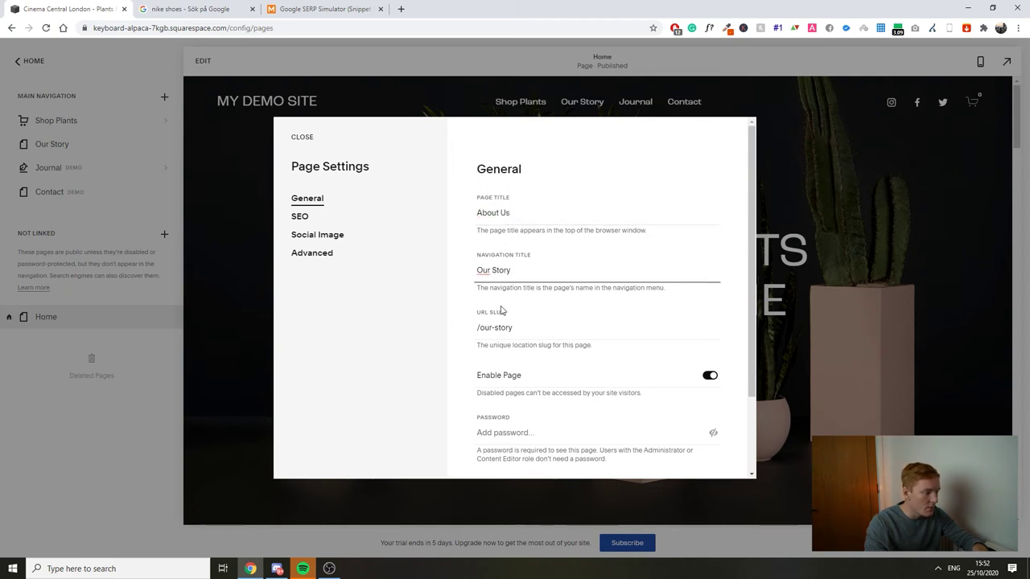
# Examine the URL slug in the general settings of the Our Story page
pyautogui.tripleClick(528, 322)
pyautogui.click(529, 323)
pyautogui.tripleClick(534, 322)
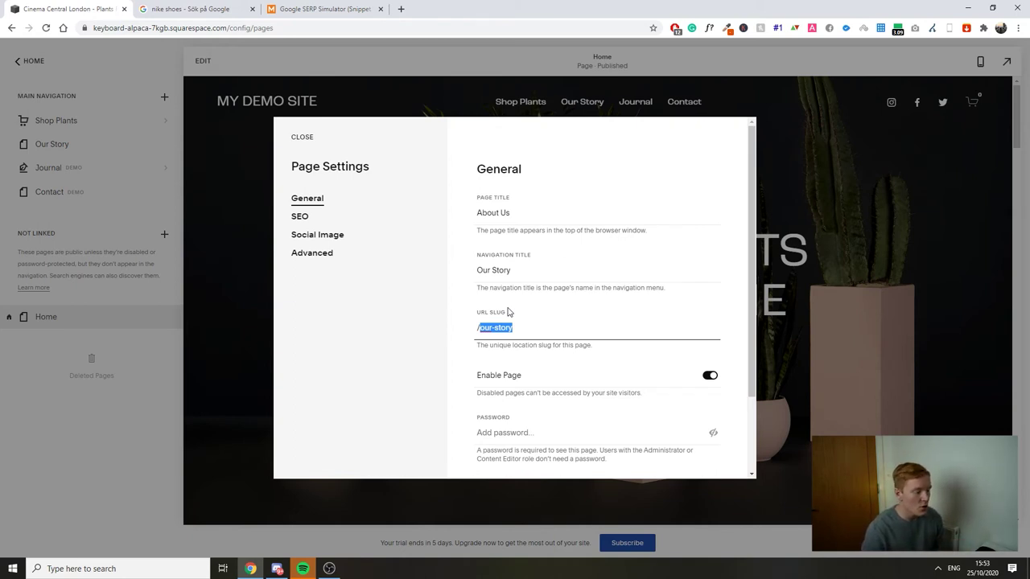
pyautogui.click(521, 330)
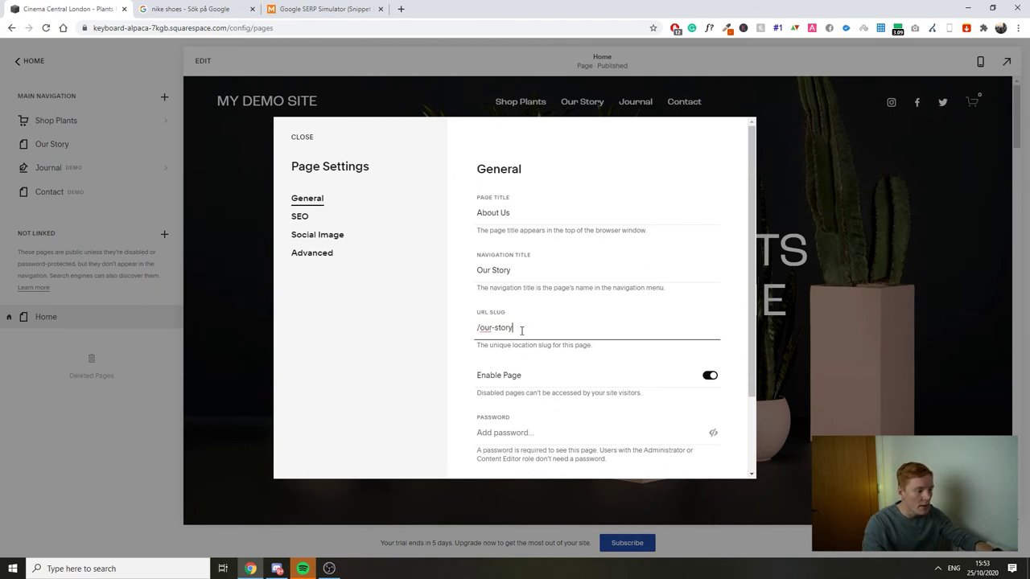
pyautogui.hotkey('ctrl', 'a')
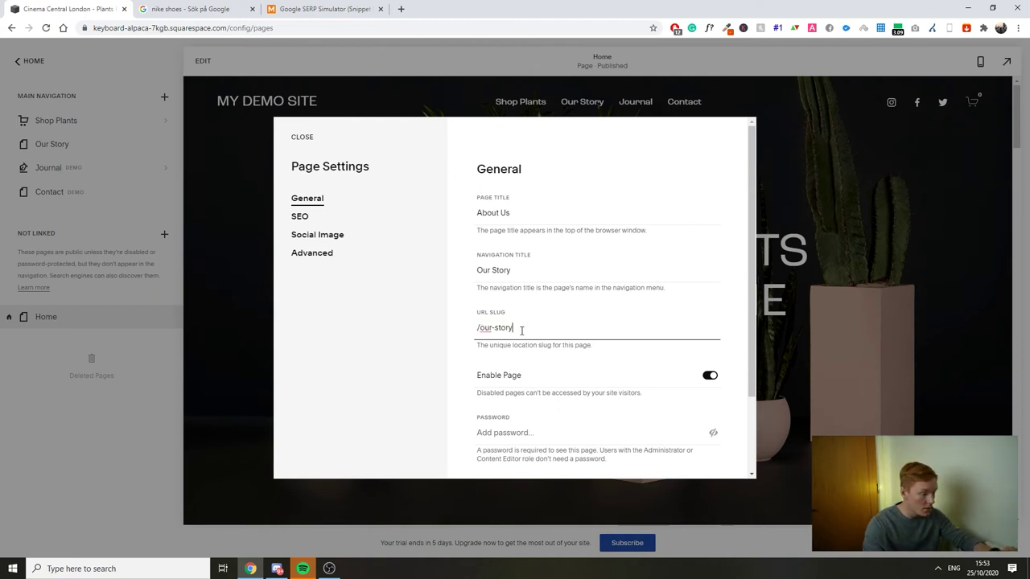
pyautogui.click(521, 331)
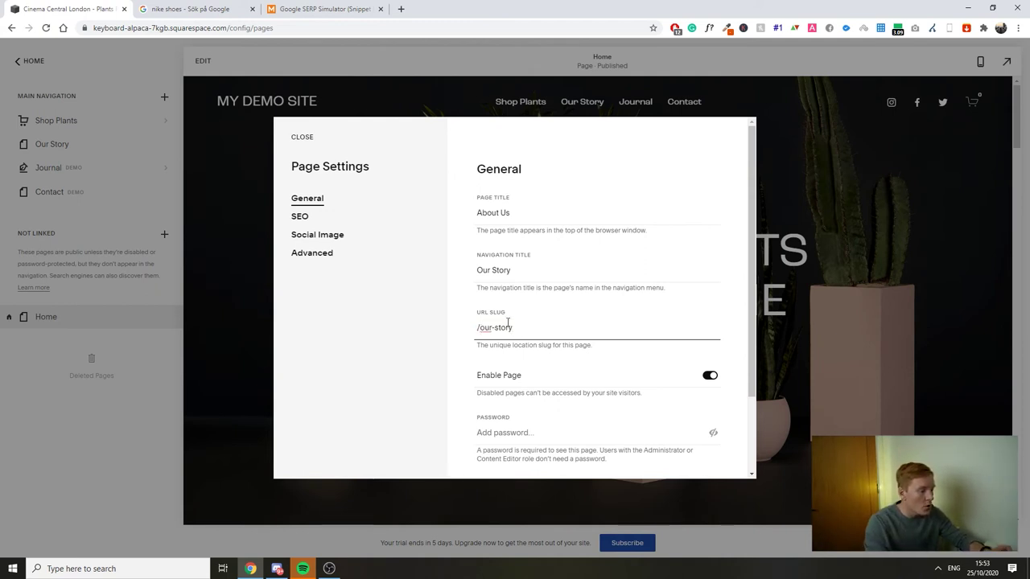
pyautogui.hotkey('ctrl', 'a')
pyautogui.click(548, 328)
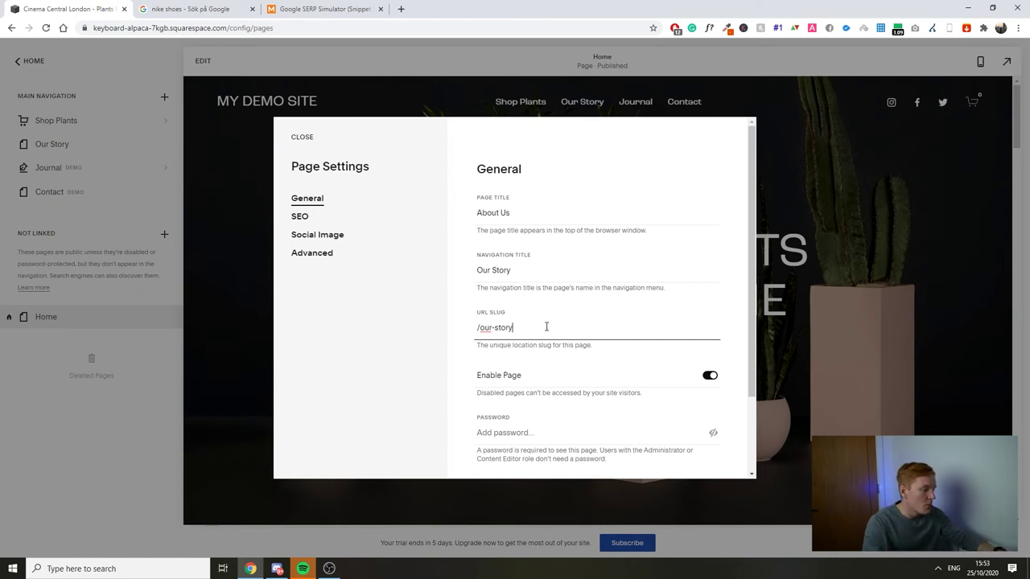
# Replace the page's URL slug with "story-behind-our-plants"
pyautogui.moveTo(548, 328); pyautogui.dragTo(477, 328)
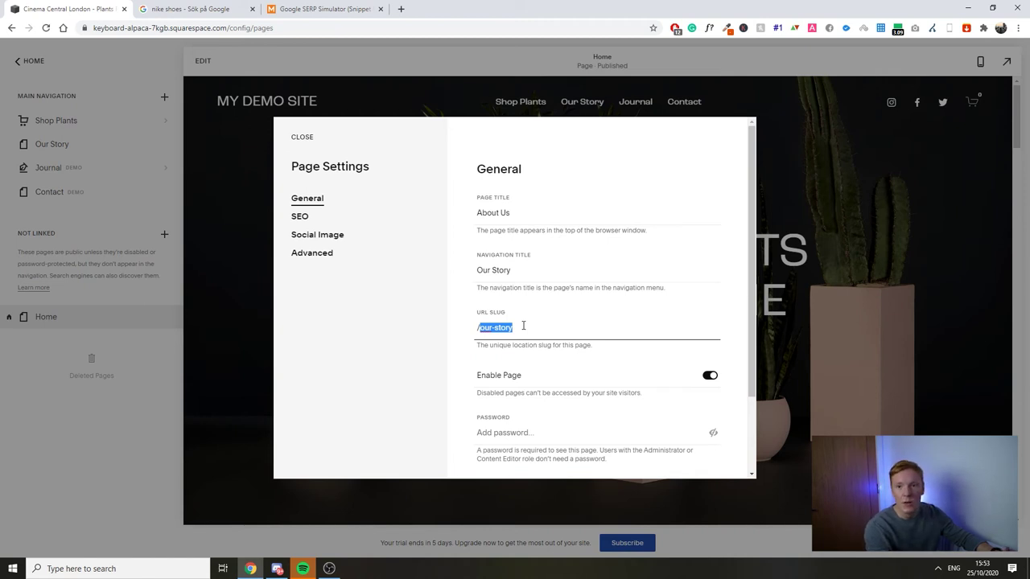
pyautogui.write('story-behin')
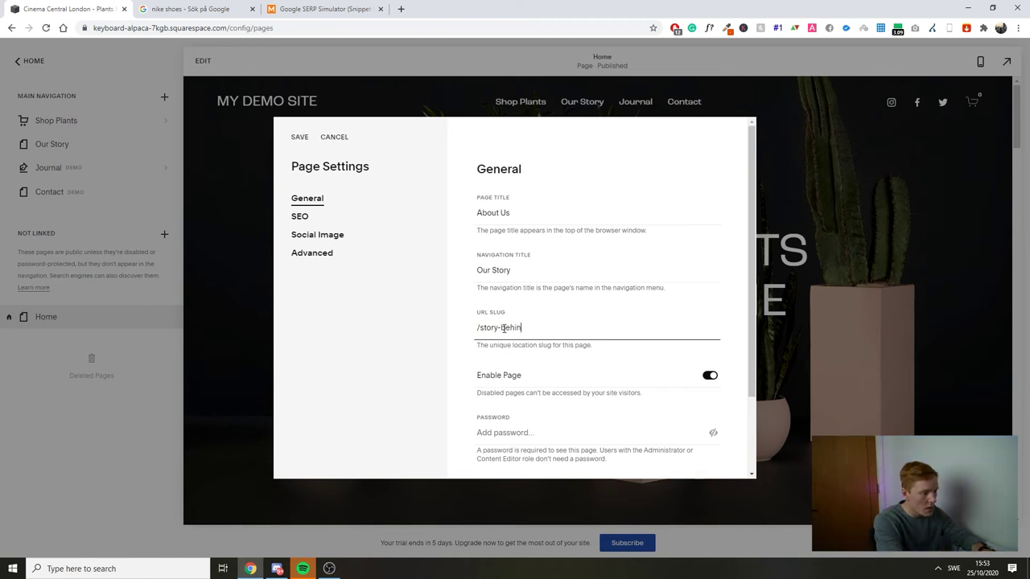
pyautogui.write('d-our-plants')
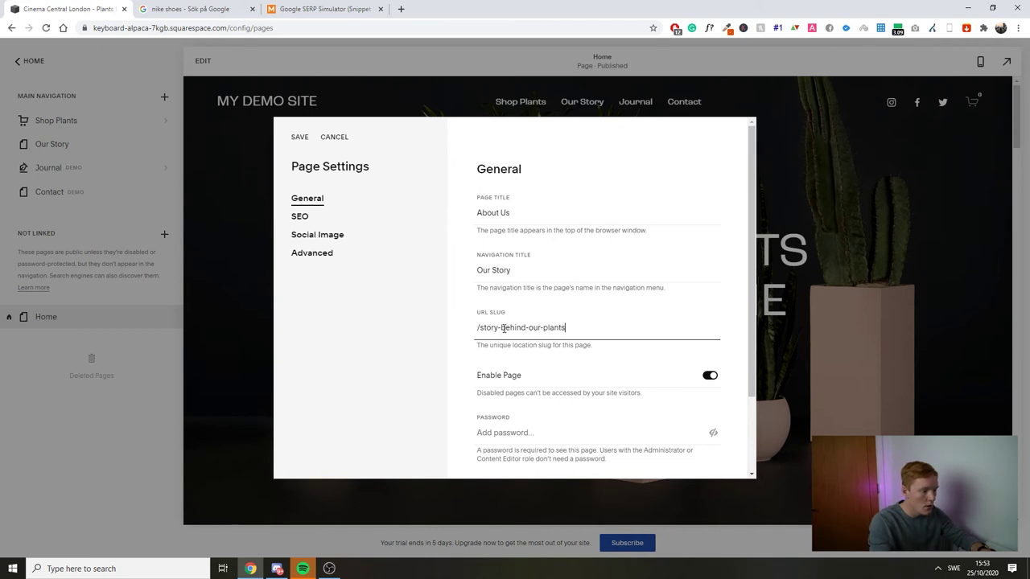
# Set the page's URL slug to "about-us" and save the change
pyautogui.hotkey('ctrl', 'a')
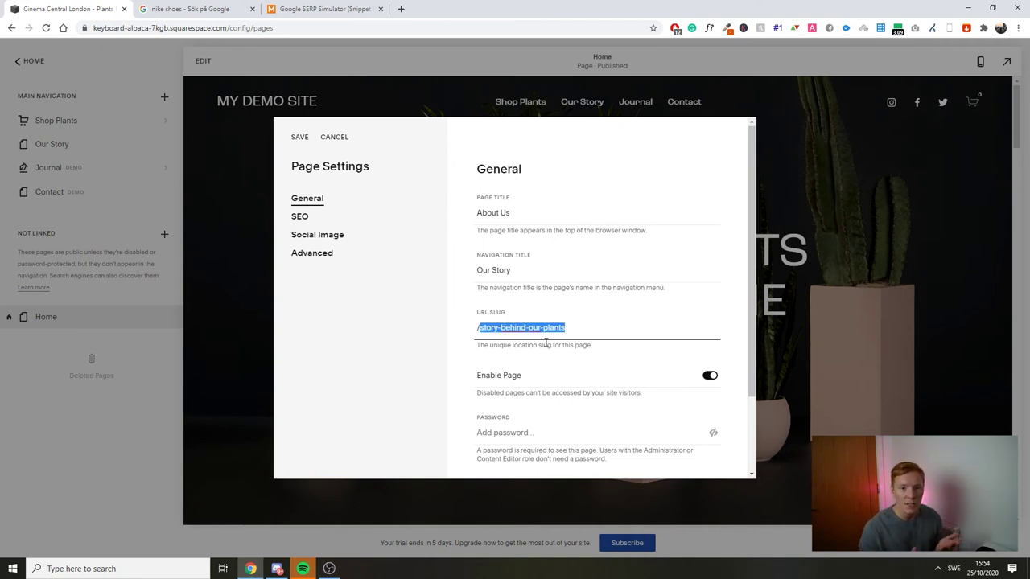
pyautogui.write('abo')
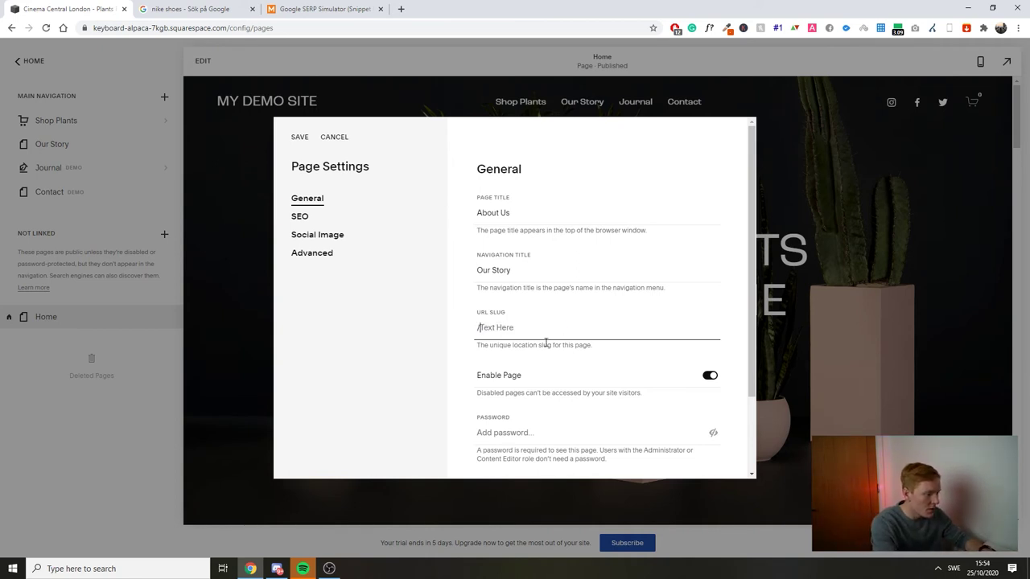
pyautogui.write('ut-us')
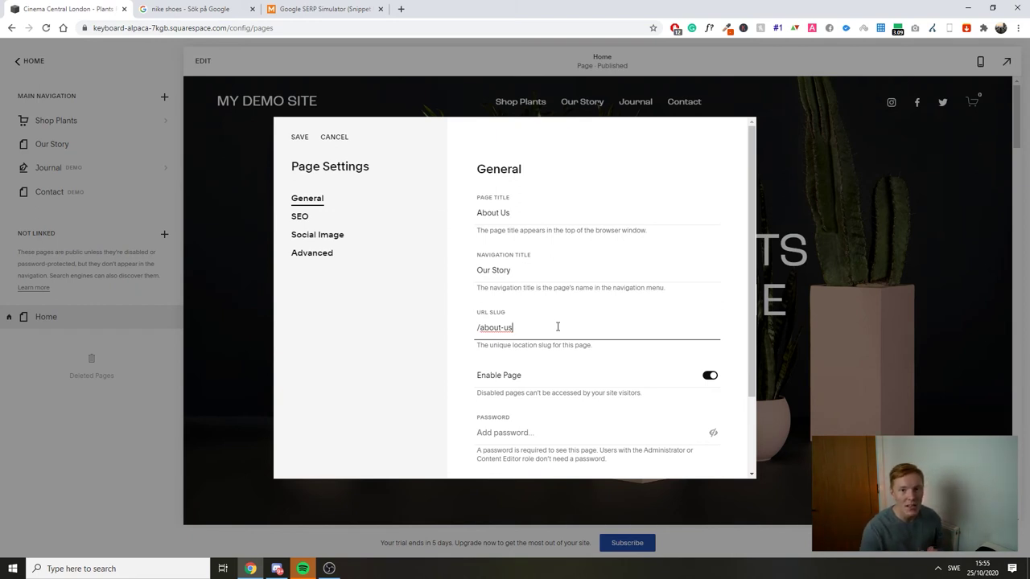
pyautogui.press('Return')
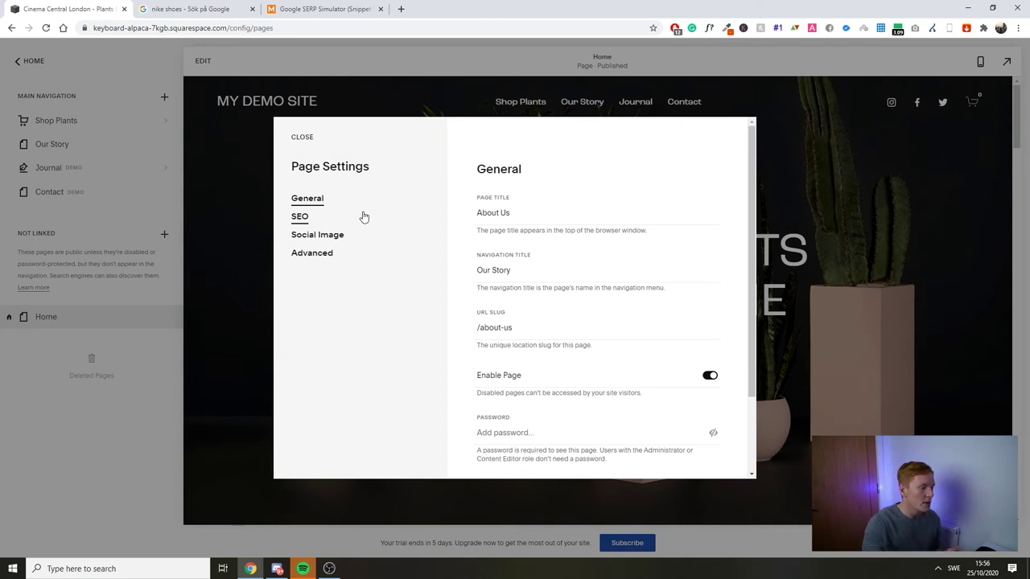
# Open the page's SEO settings and set the SEO title to "The Story Behind OrganicFlowers Shop London"
pyautogui.click(345, 216)
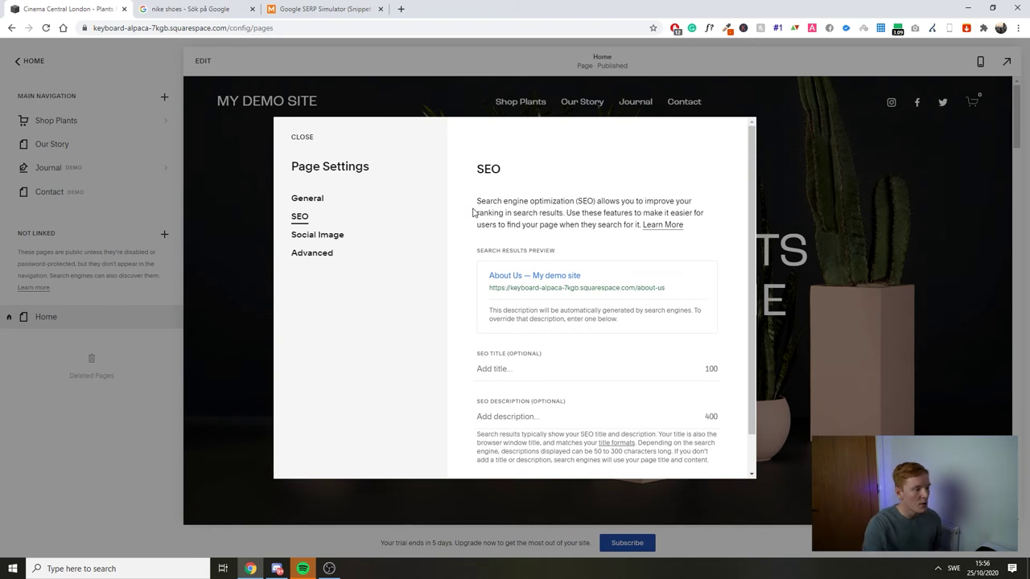
pyautogui.scroll(-1, 473, 213)
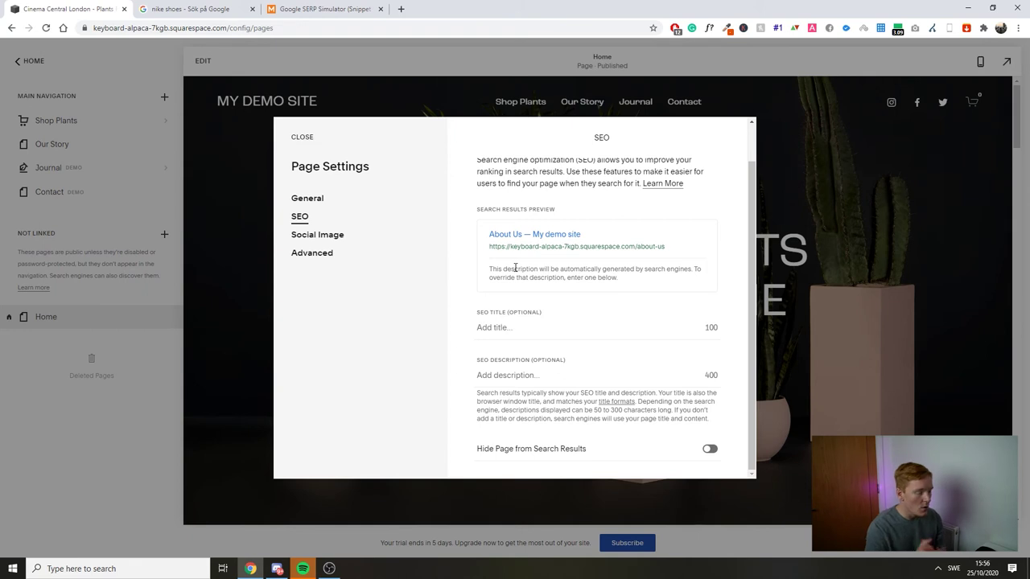
pyautogui.click(507, 327)
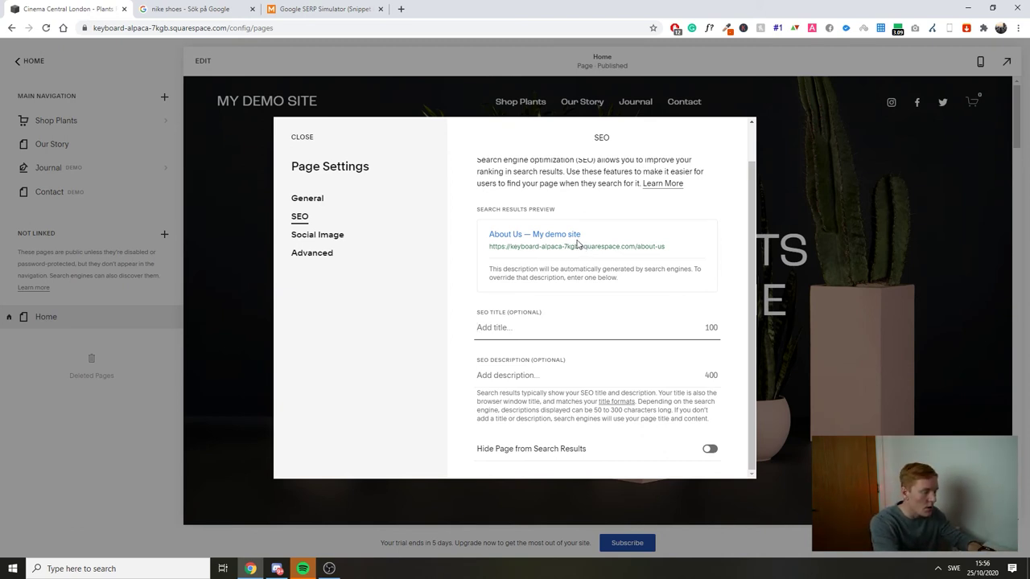
pyautogui.write('The St')
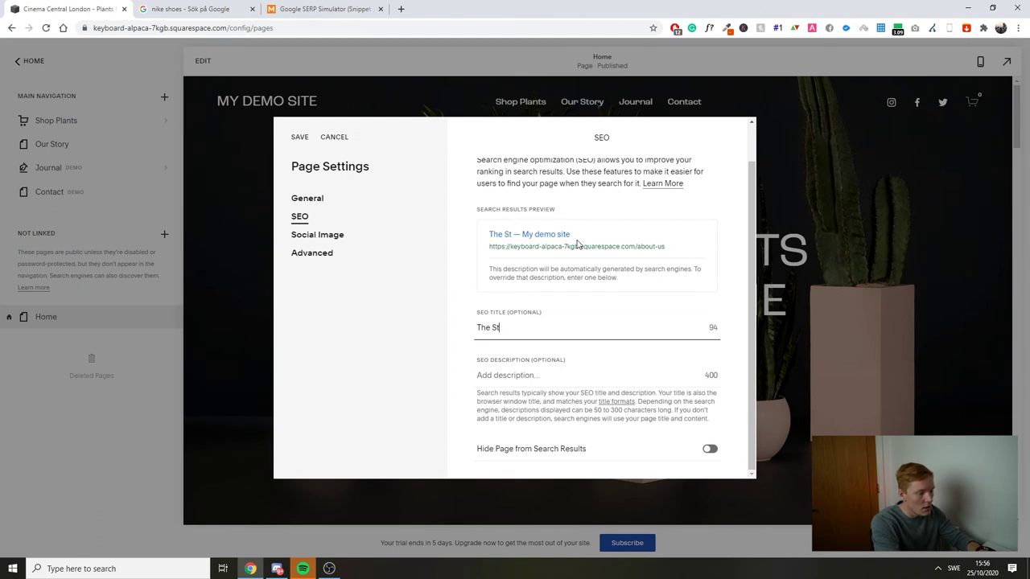
pyautogui.write('ory Behind Org')
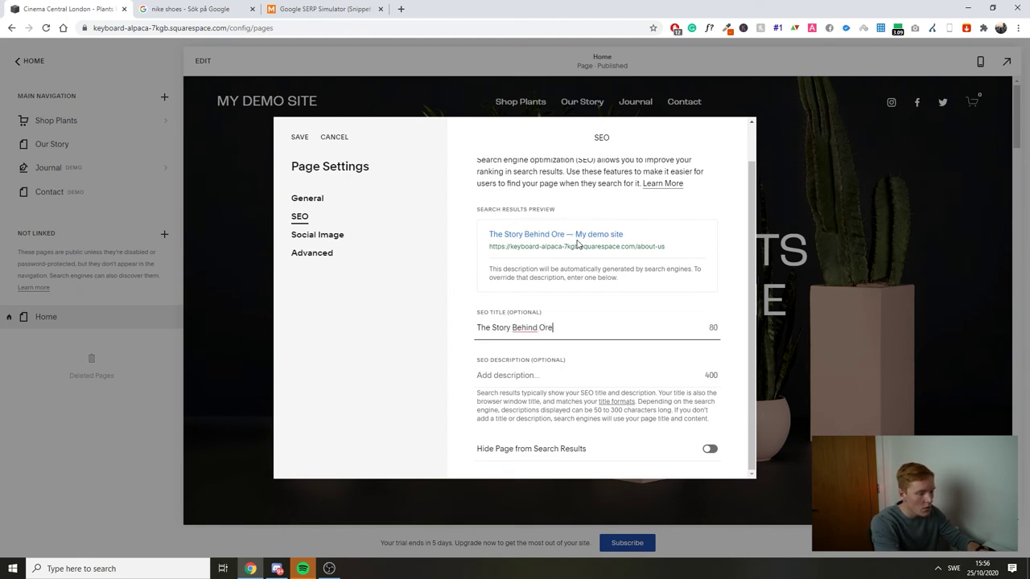
pyautogui.write('anicFlower')
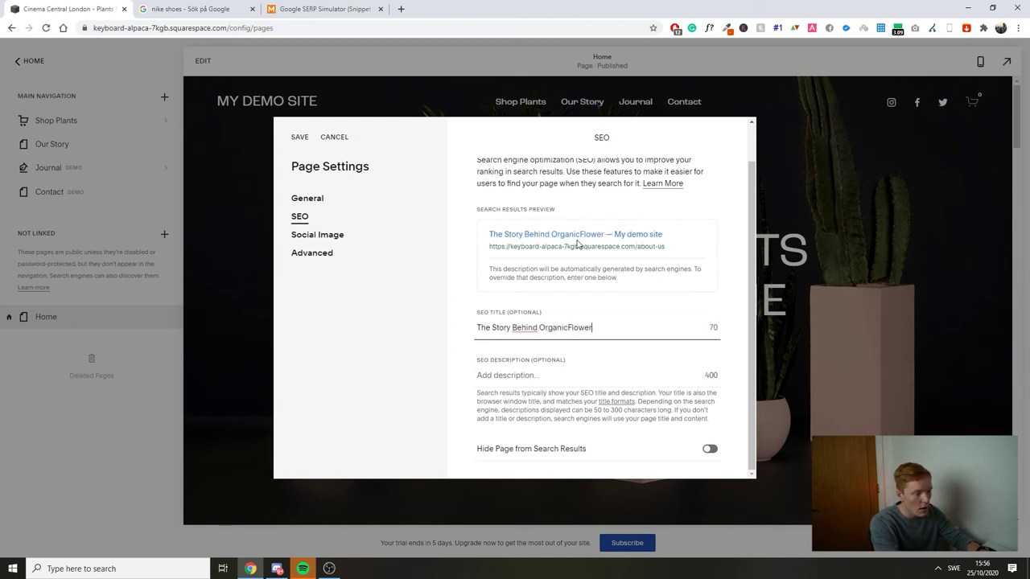
pyautogui.write('s Shop L')
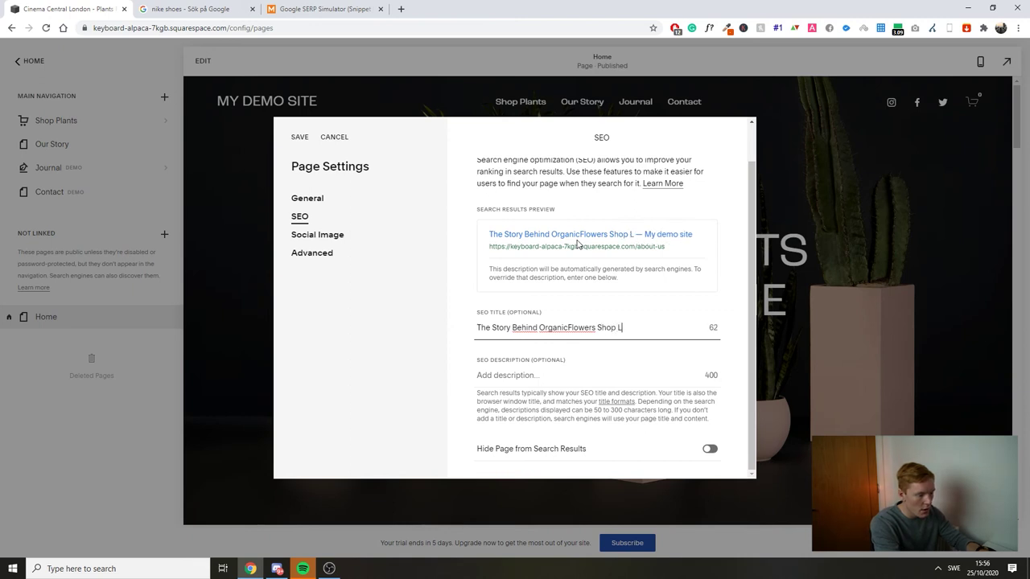
pyautogui.write('ondon')
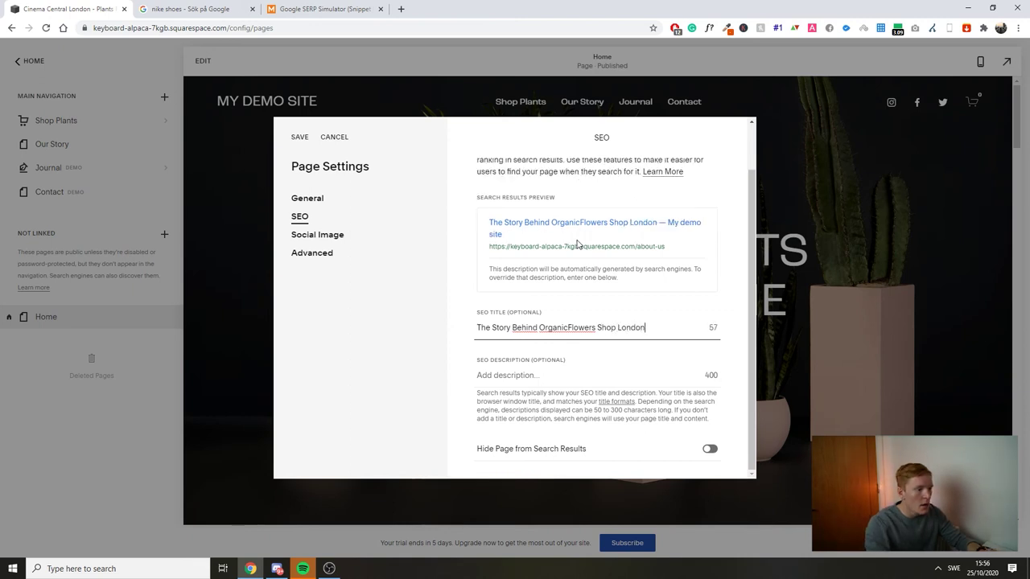
# Highlight the site name "My demo site" in the search results preview and compare it with the SEO title
pyautogui.click(625, 225)
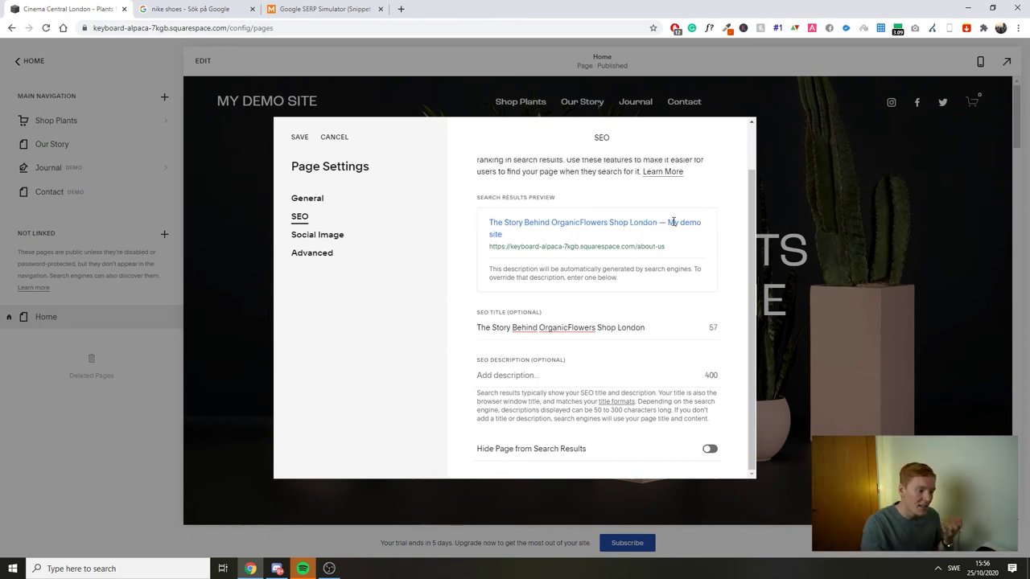
pyautogui.moveTo(671, 222); pyautogui.dragTo(627, 237)
pyautogui.click(672, 222)
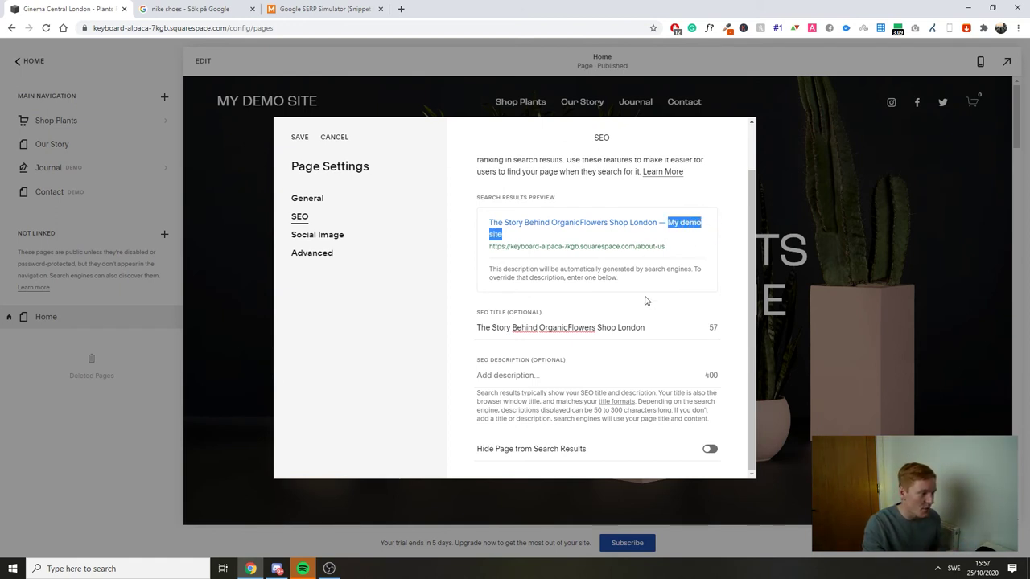
pyautogui.click(594, 328)
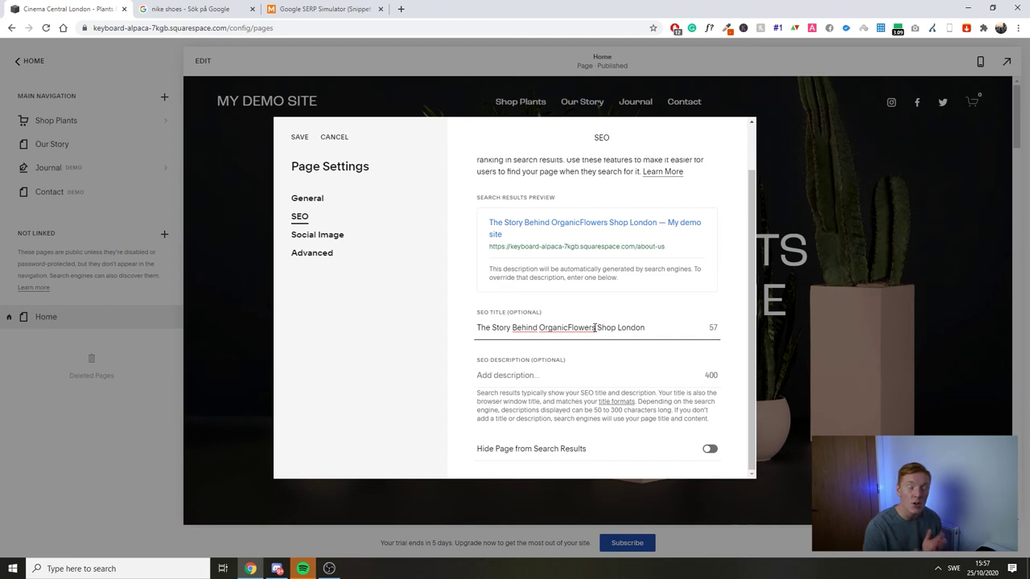
# Copy the flower delivery meta description from the Google SERP Simulator into the page's SEO description in Squarespace
pyautogui.click(524, 377)
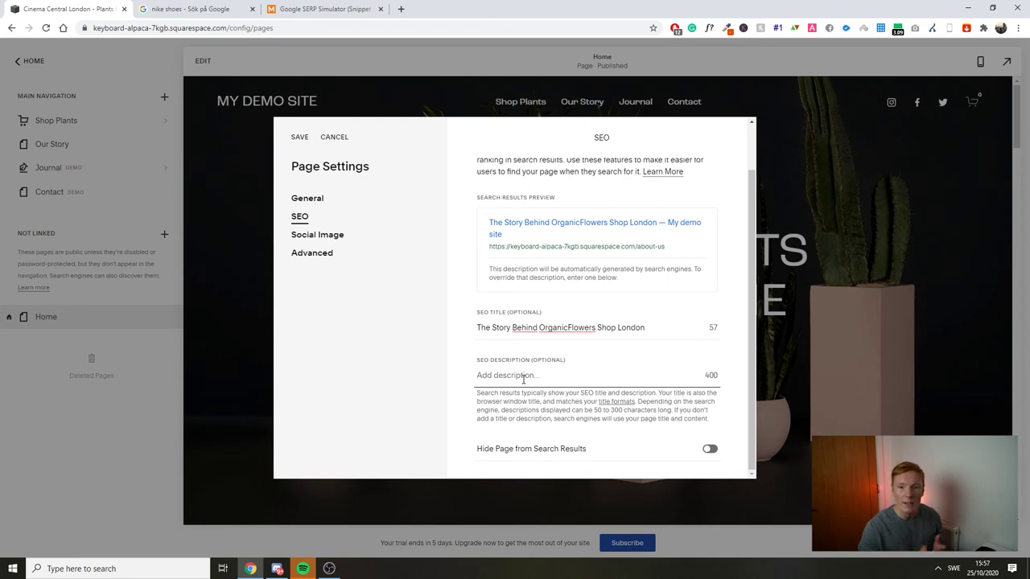
pyautogui.click(322, 11)
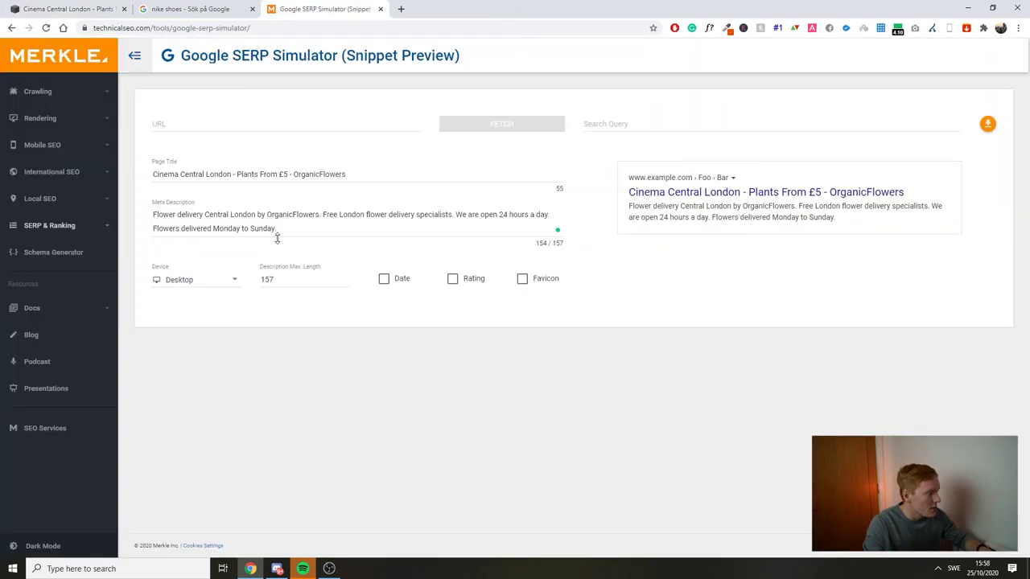
pyautogui.moveTo(278, 235); pyautogui.dragTo(236, 179)
pyautogui.hotkey('ctrl', 'c')
pyautogui.click(99, 8)
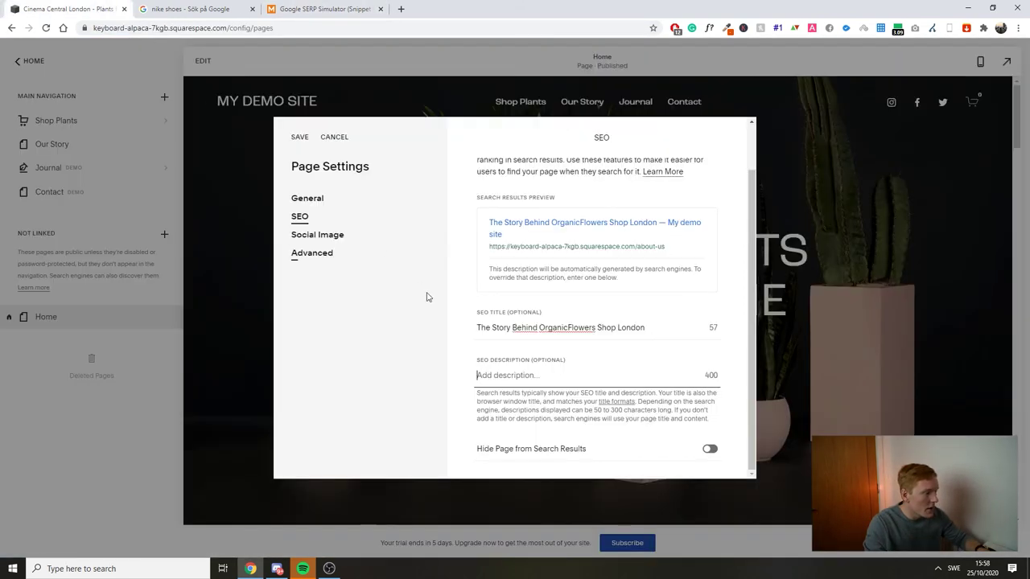
pyautogui.click(505, 377)
pyautogui.hotkey('ctrl', 'v')
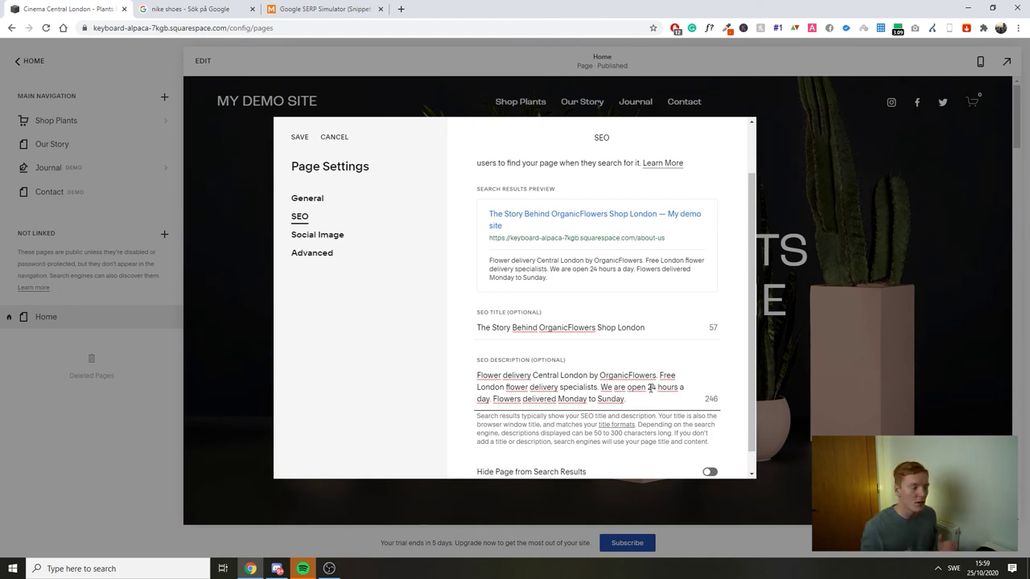
# Turn on hiding the page from search results and turn it back off
pyautogui.scroll(-1, 642, 389)
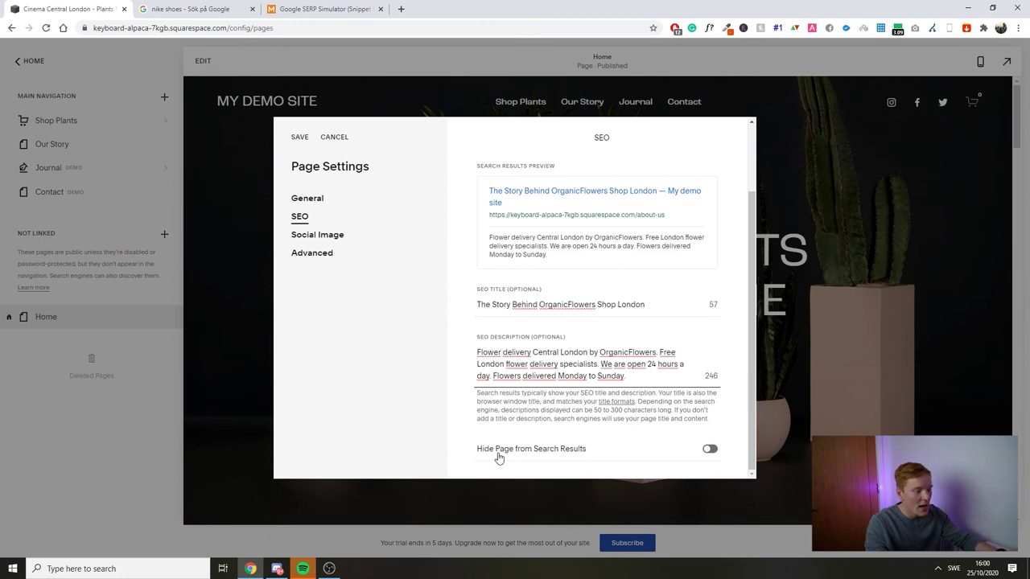
pyautogui.click(710, 451)
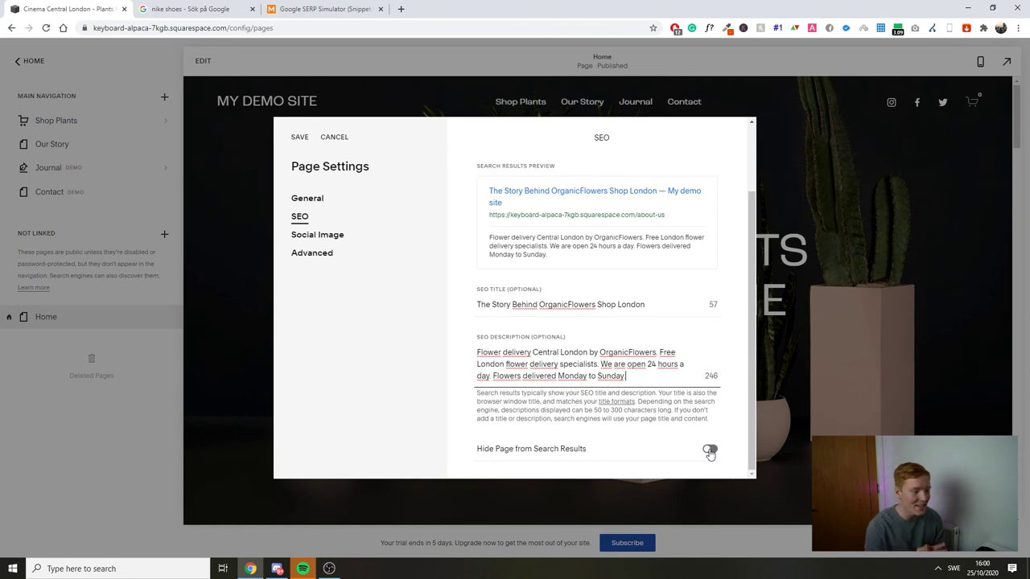
pyautogui.click(709, 450)
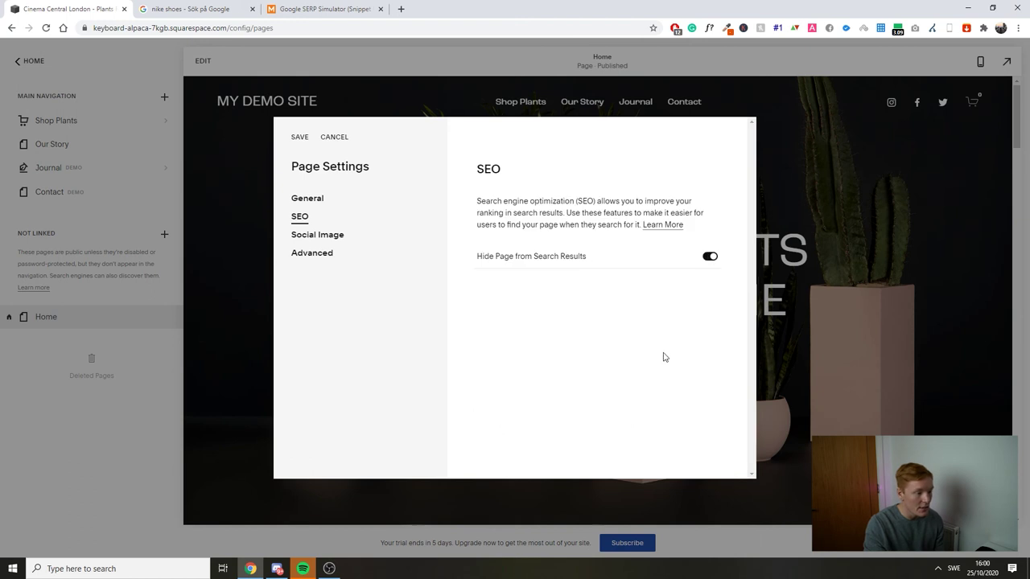
pyautogui.click(711, 258)
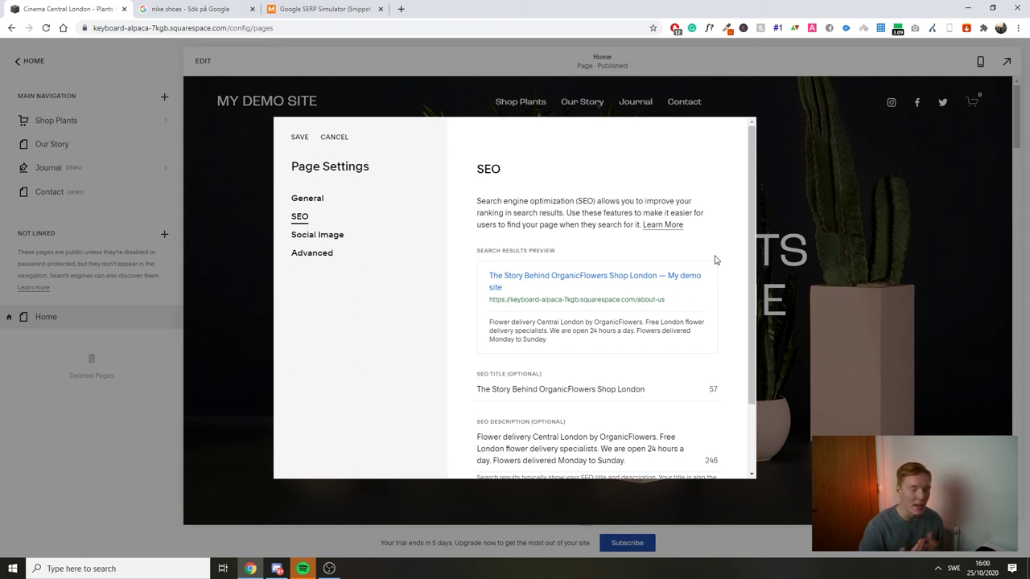
# Save the page's SEO title and description
pyautogui.click(300, 139)
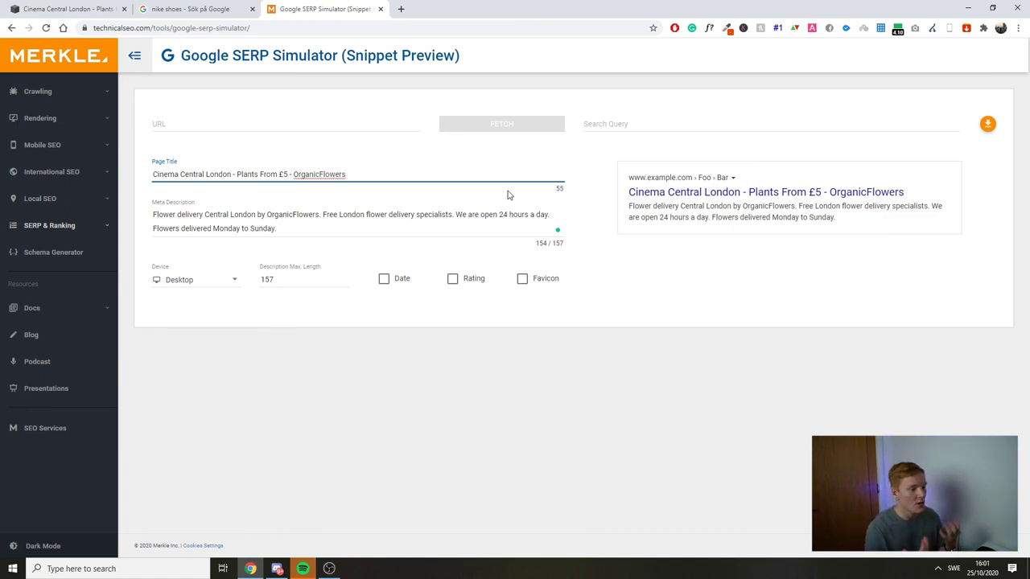
# Set the preview device to Mobile in the Google SERP Simulator
pyautogui.click(191, 278)
pyautogui.click(188, 262)
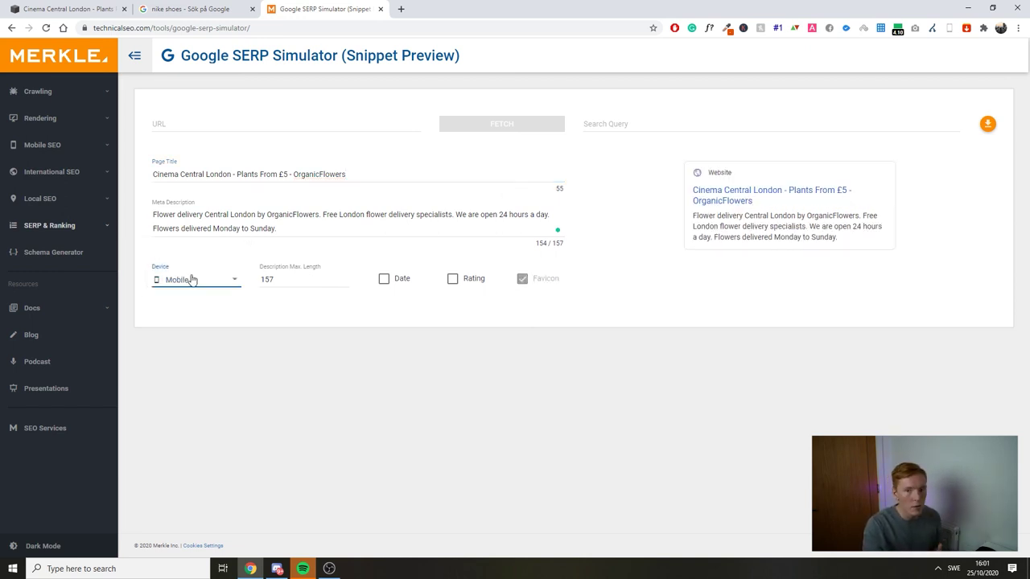